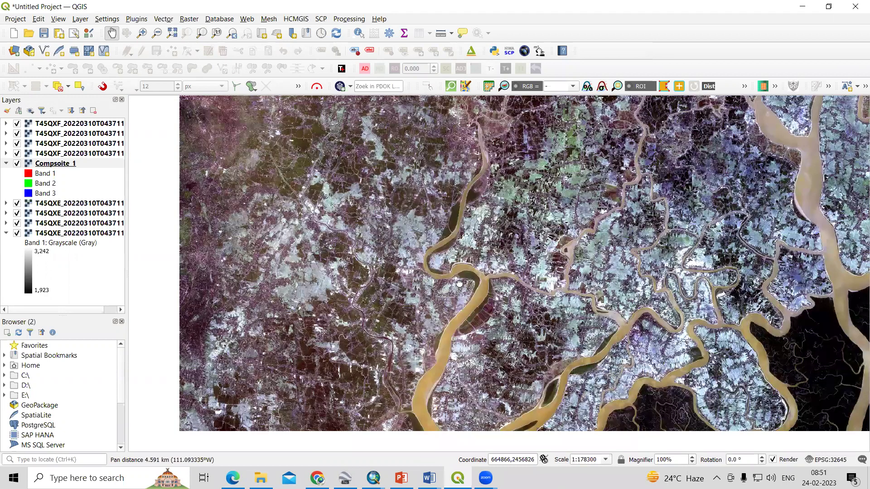
- Pan the map, then zoom to the full extent of both Sentinel-2 tiles
drag(368, 287, 508, 248)
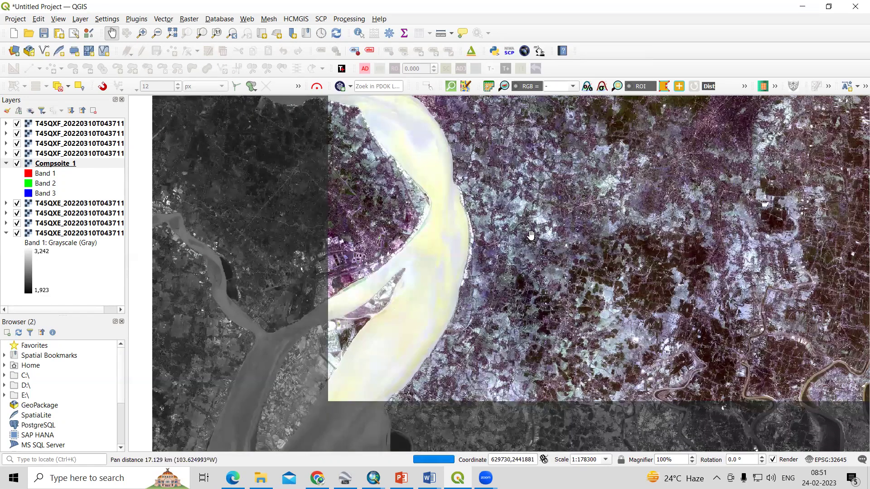
key(ctrl+shift+f)
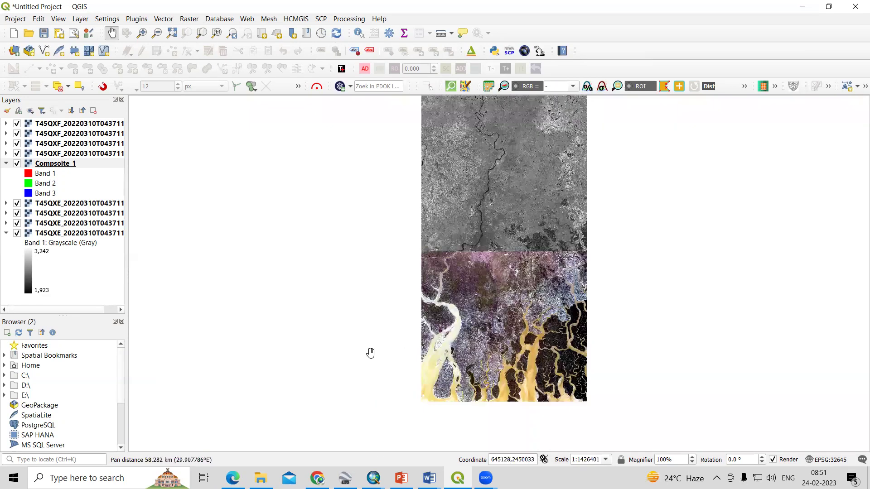
mouse_move(317, 478)
click(325, 419)
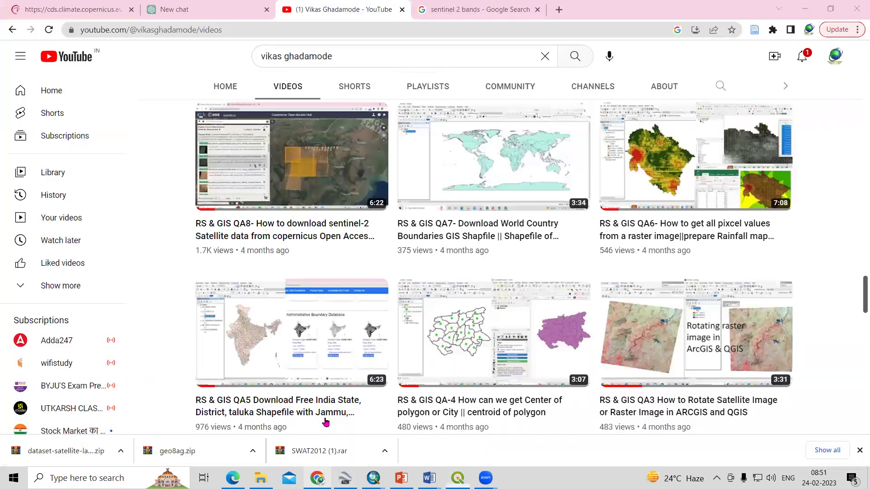
mouse_move(253, 241)
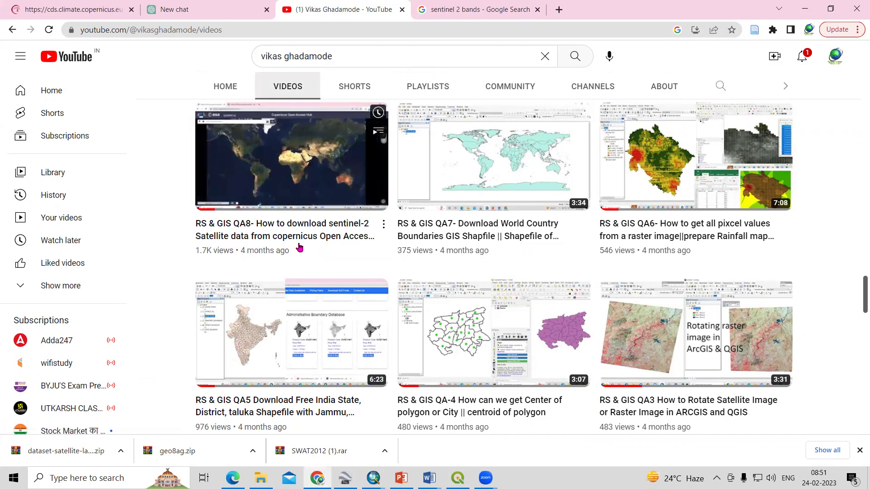
scroll(300, 247, up, 4)
scroll(299, 247, up, 10)
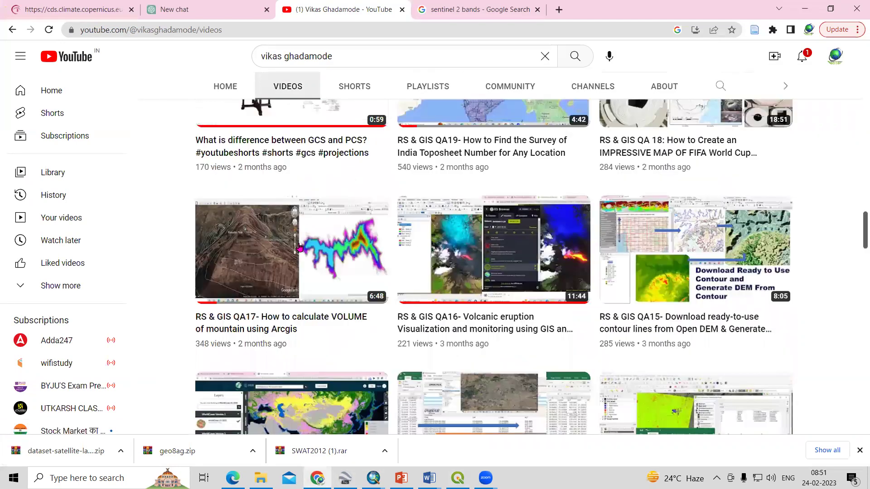
scroll(299, 247, up, 20)
scroll(346, 85, up, 6)
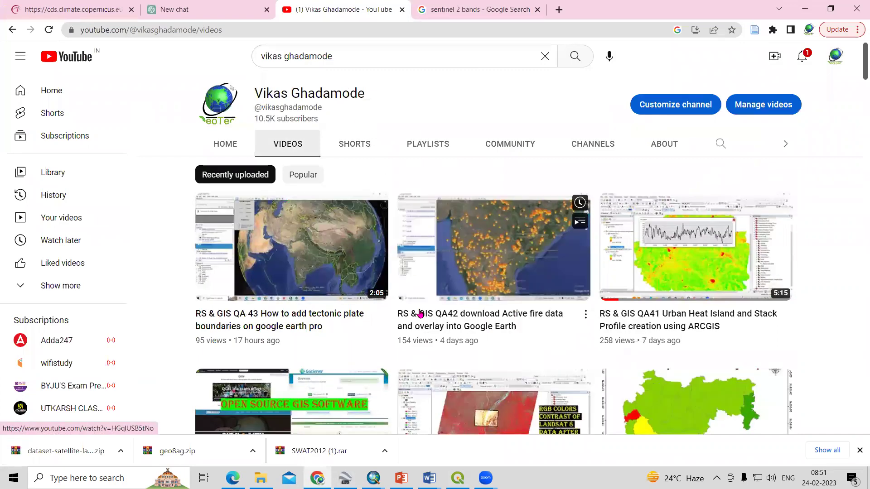
scroll(420, 313, down, 11)
mouse_move(457, 478)
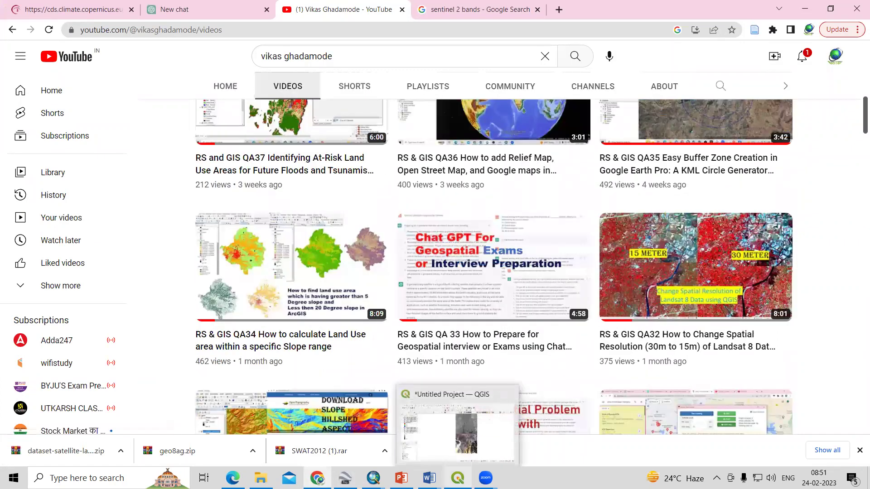
click(472, 442)
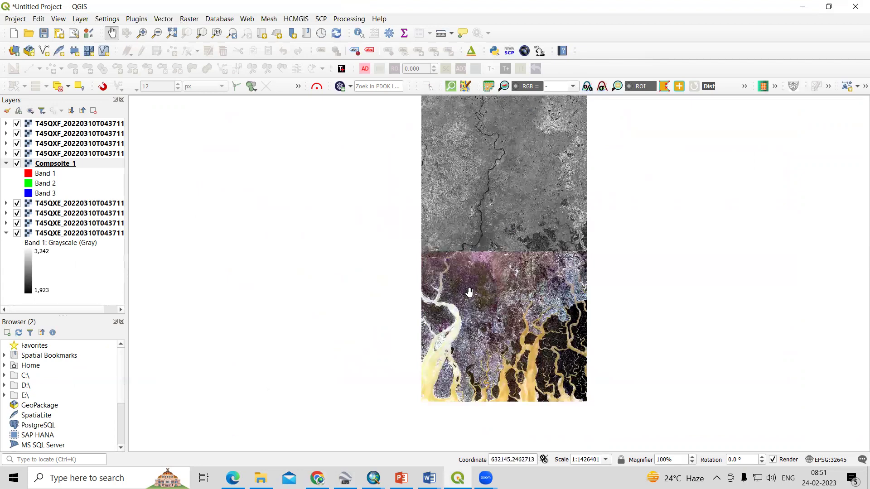
drag(546, 253, 492, 258)
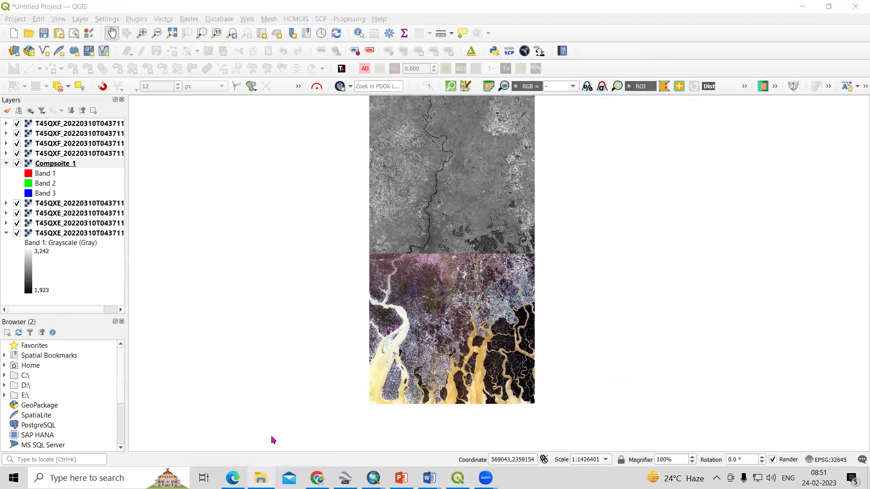
key(alt+Tab)
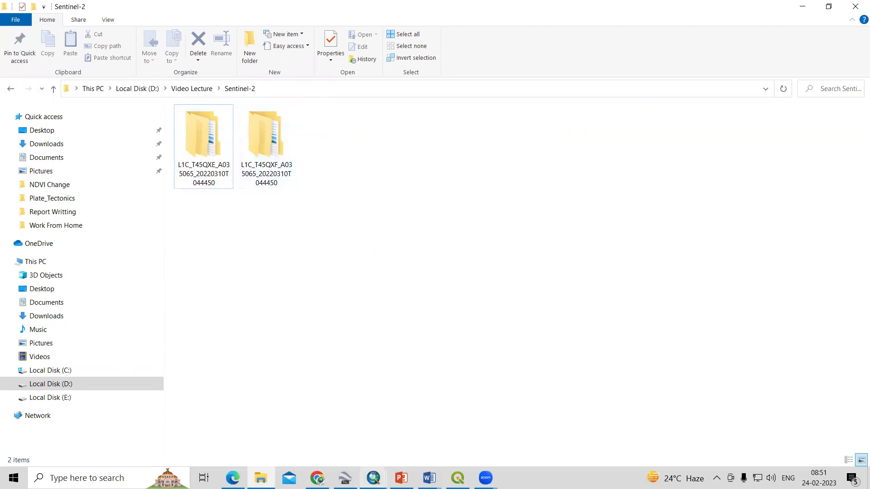
mouse_move(373, 478)
click(458, 478)
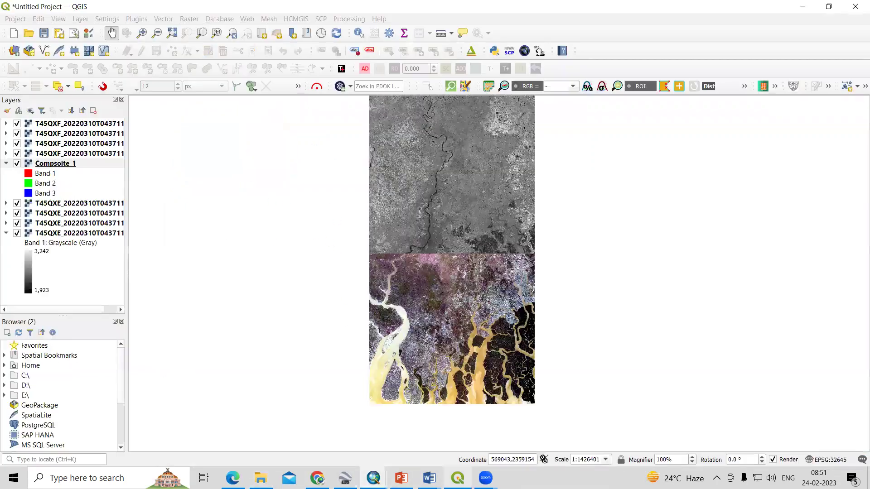
- Hide Compsoite_1 and the four T45QXE band layers in the Layers panel
drag(427, 301, 420, 313)
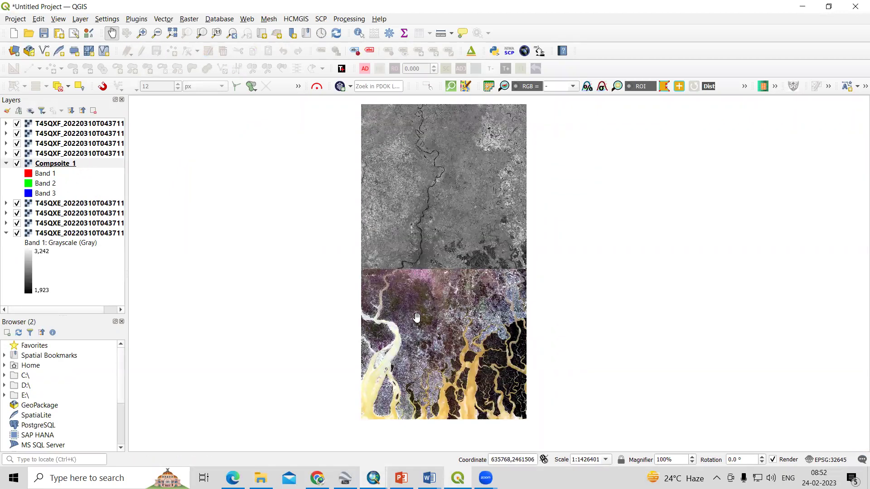
drag(411, 301, 414, 311)
scroll(415, 312, up, 1)
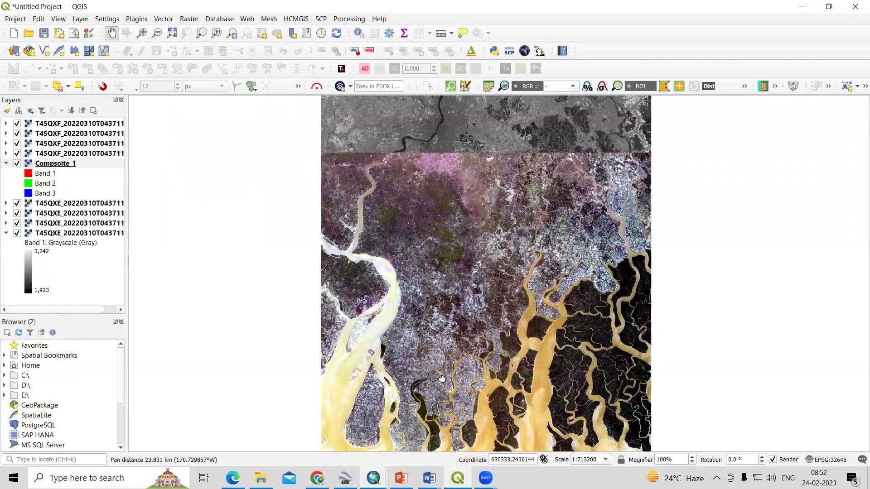
drag(479, 193, 469, 404)
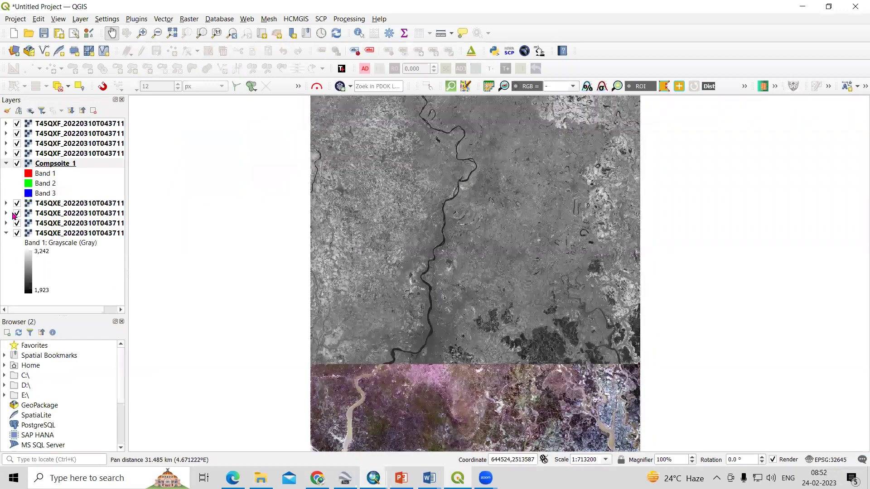
click(17, 203)
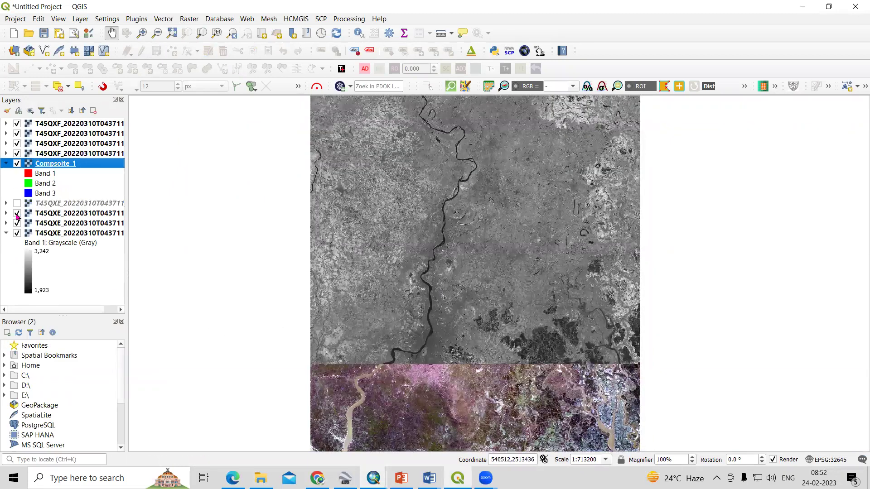
click(16, 214)
click(16, 224)
key(End)
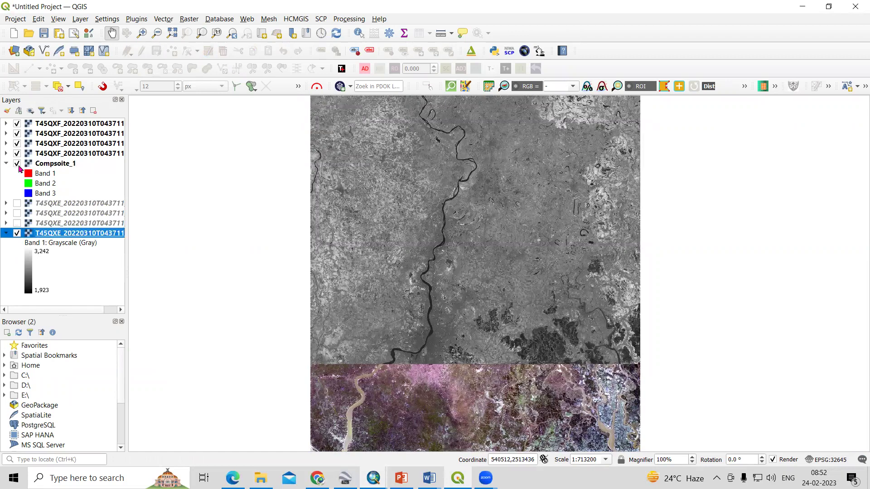
click(17, 163)
click(17, 233)
- Toggle the four T45QXF band layers off and then back on
drag(410, 236, 407, 241)
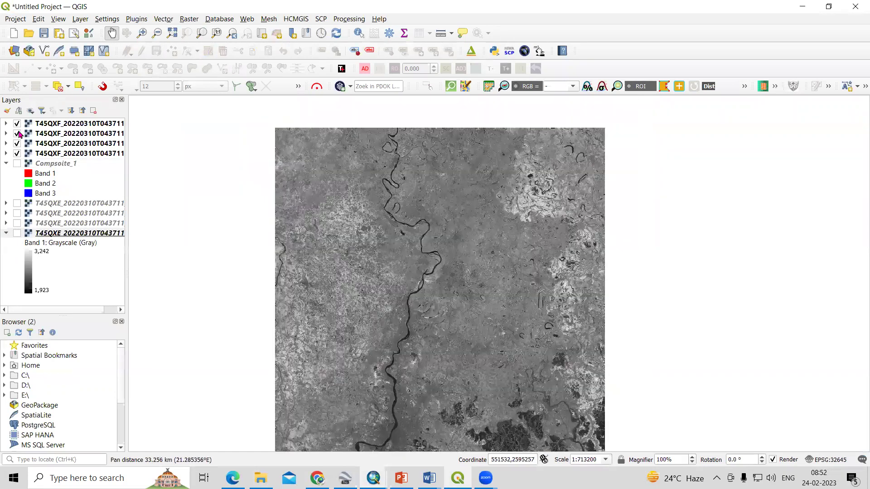
click(17, 133)
click(17, 123)
click(17, 143)
click(17, 154)
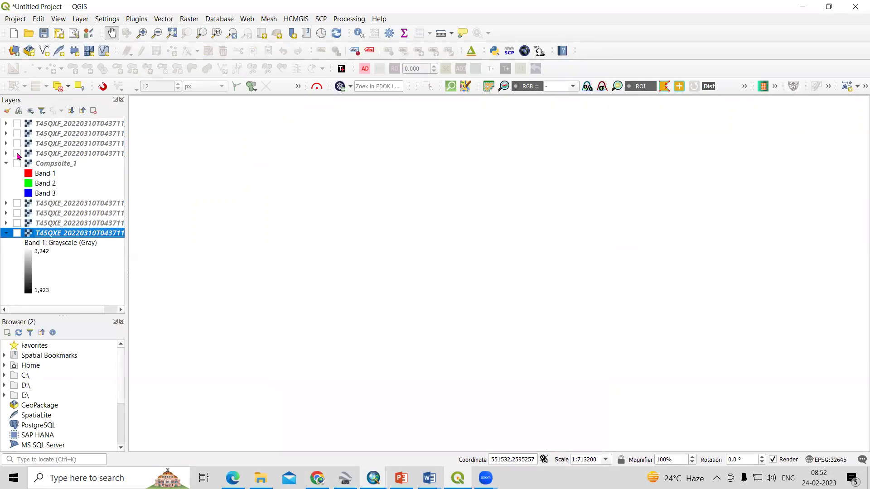
click(17, 153)
click(17, 144)
click(18, 133)
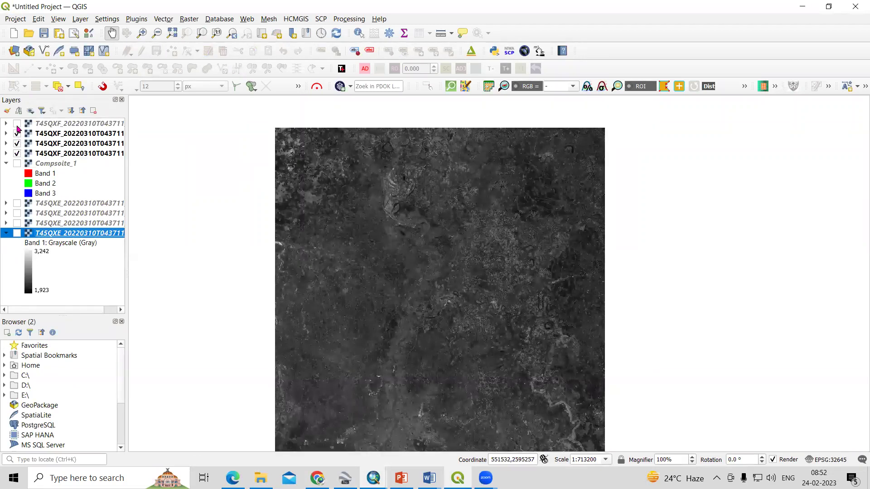
click(16, 123)
- Widen the Layers panel, select the B03 and B08 layers, then switch to the browser
drag(358, 243, 347, 195)
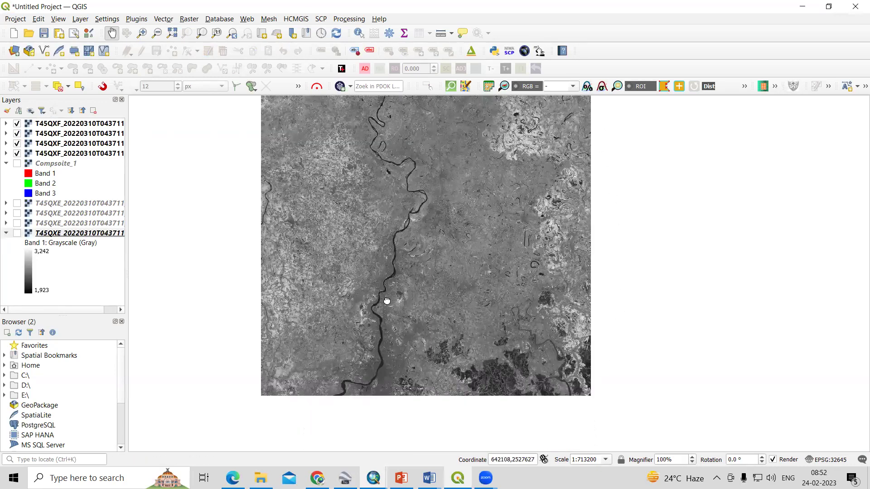
drag(386, 284, 388, 300)
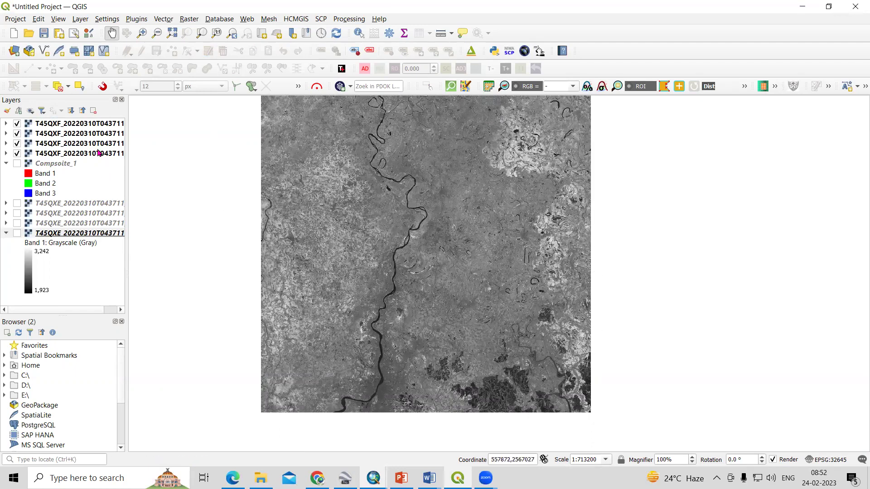
drag(124, 180, 180, 181)
click(135, 144)
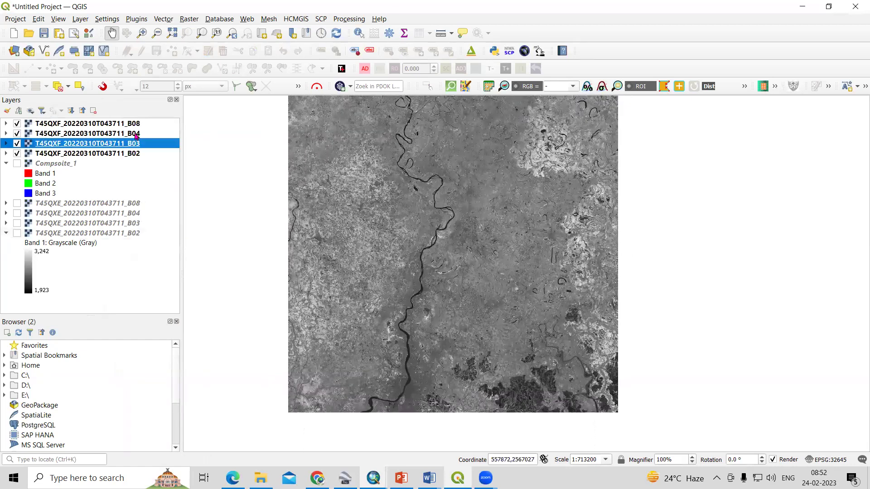
click(134, 126)
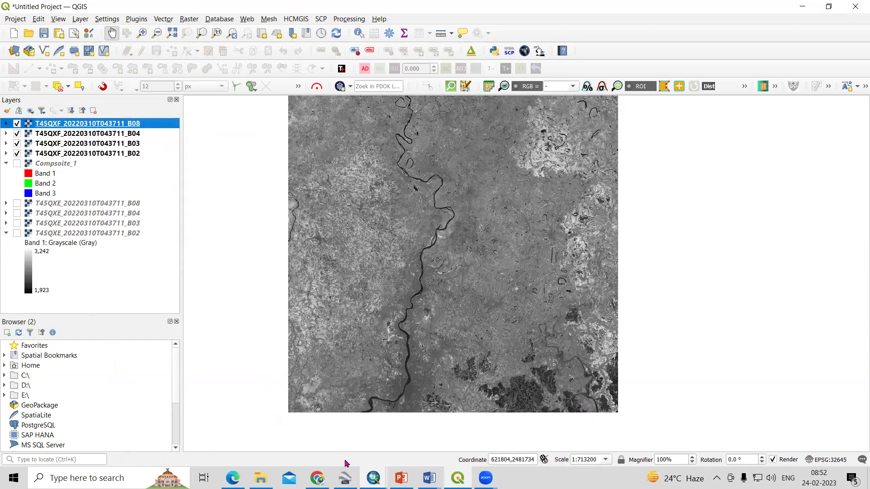
click(317, 478)
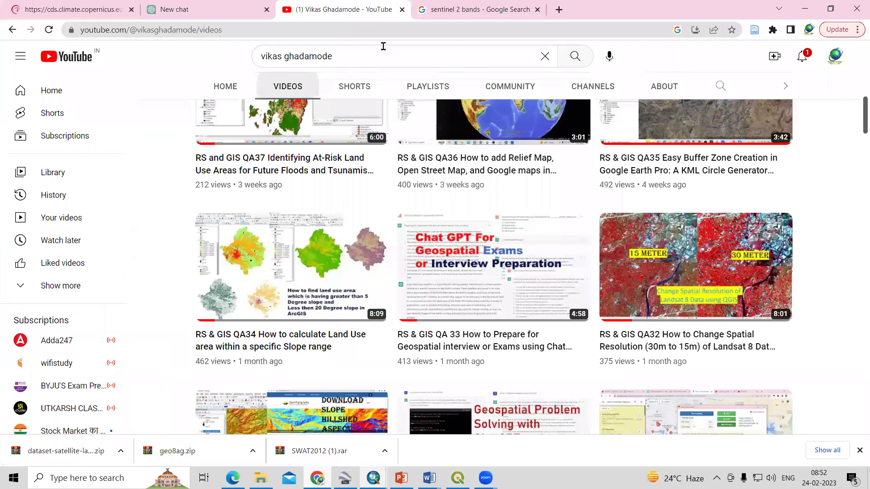
- Check the 'sentinel 2 bands' wavelength table in Google Images, then return to QGIS
key(ctrl+Tab)
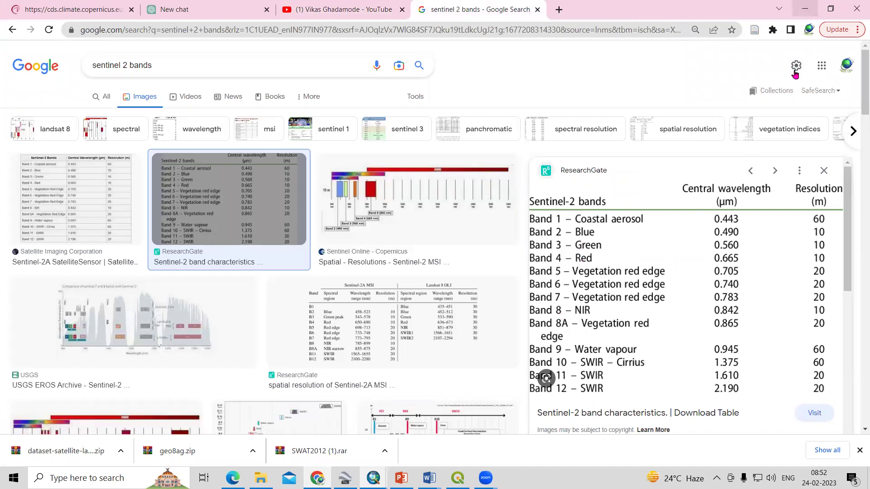
key(alt+Tab)
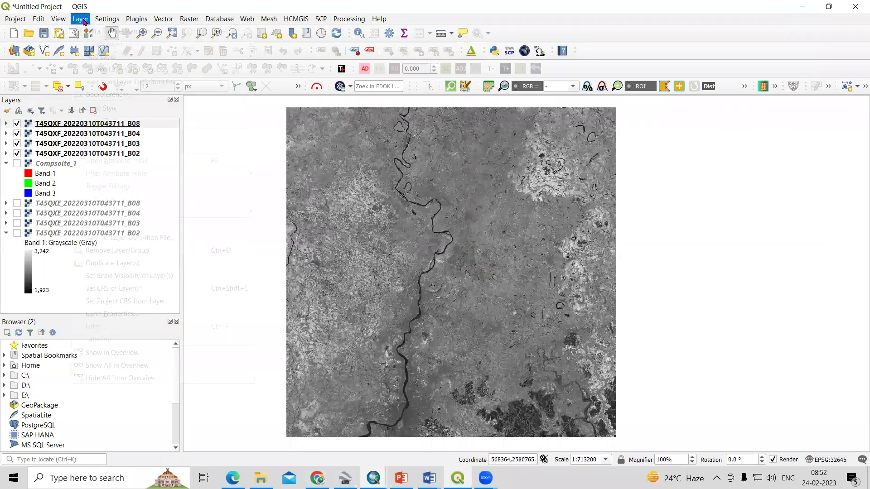
- Start adding a raster layer and browse the disk for dataset files
click(82, 20)
mouse_move(106, 65)
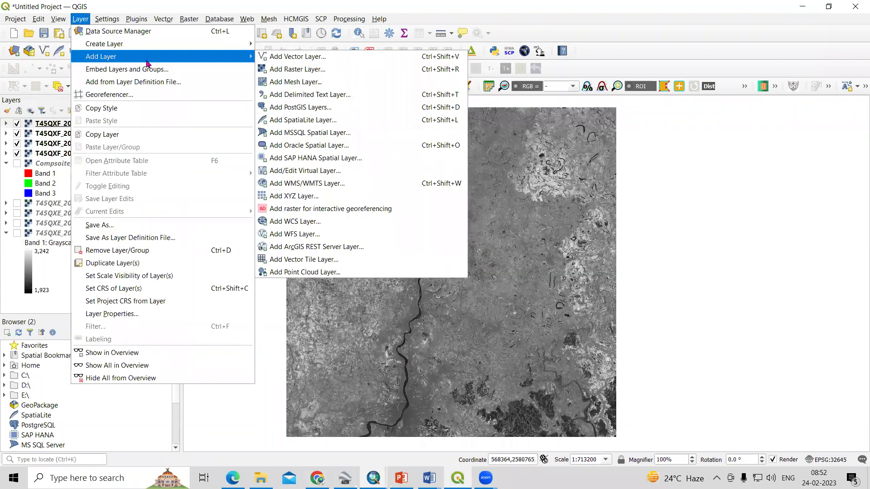
click(294, 71)
click(505, 175)
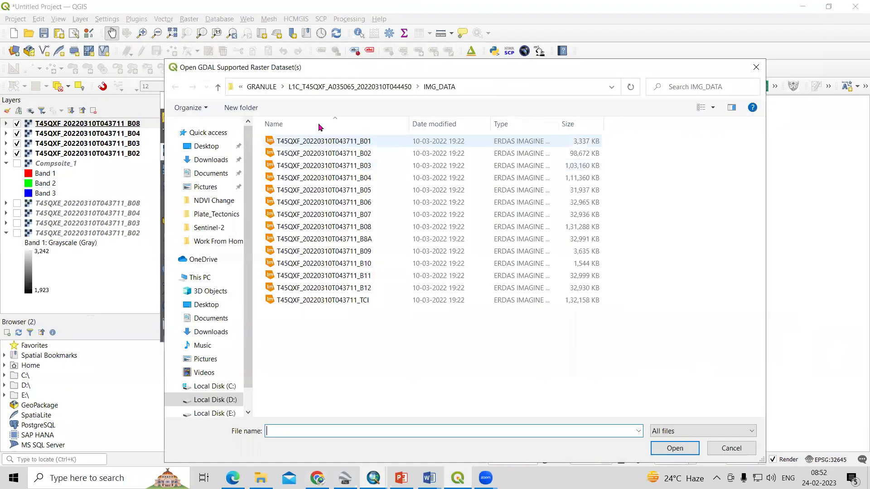
- Navigate from the T45QXF granule folder back up to the Sentinel-2 folder
click(281, 87)
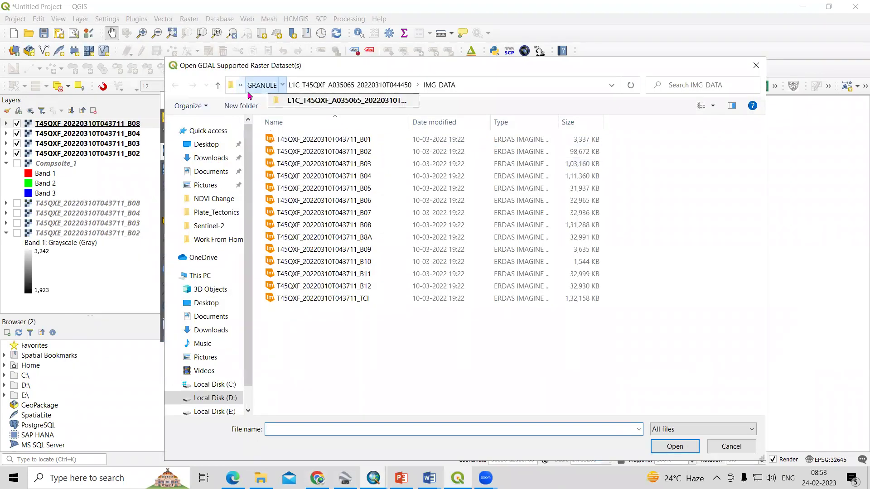
click(293, 101)
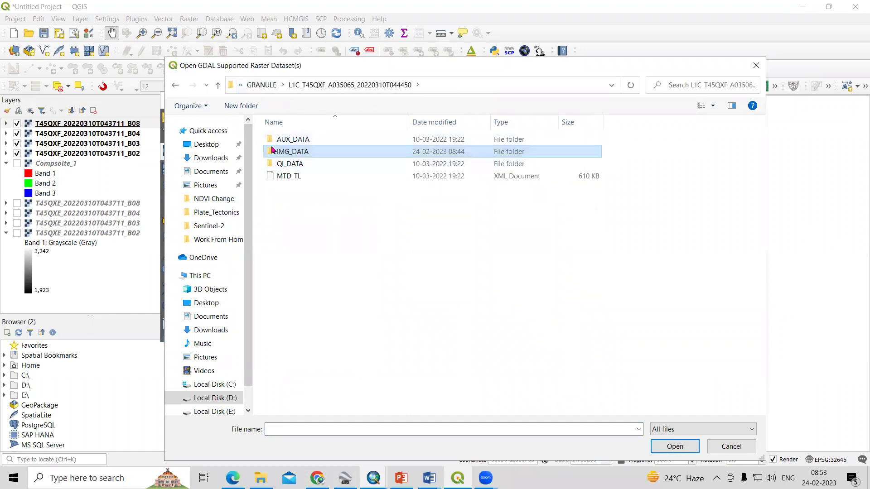
click(261, 84)
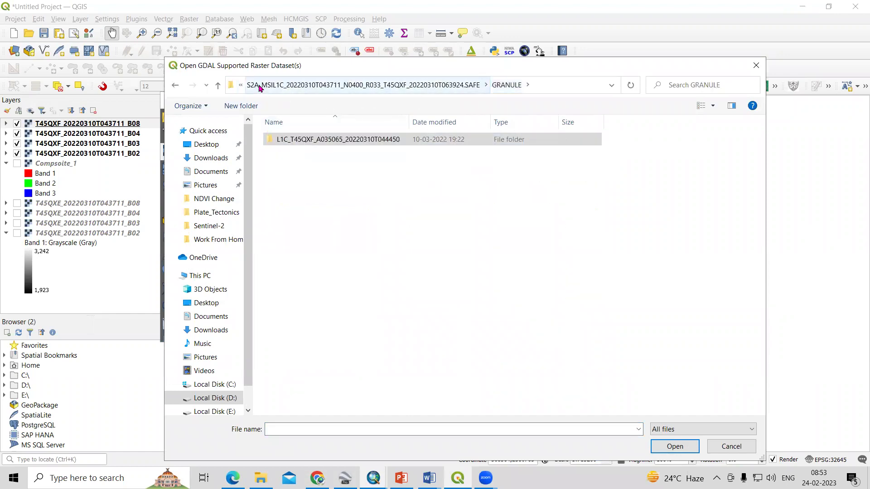
click(265, 86)
click(263, 86)
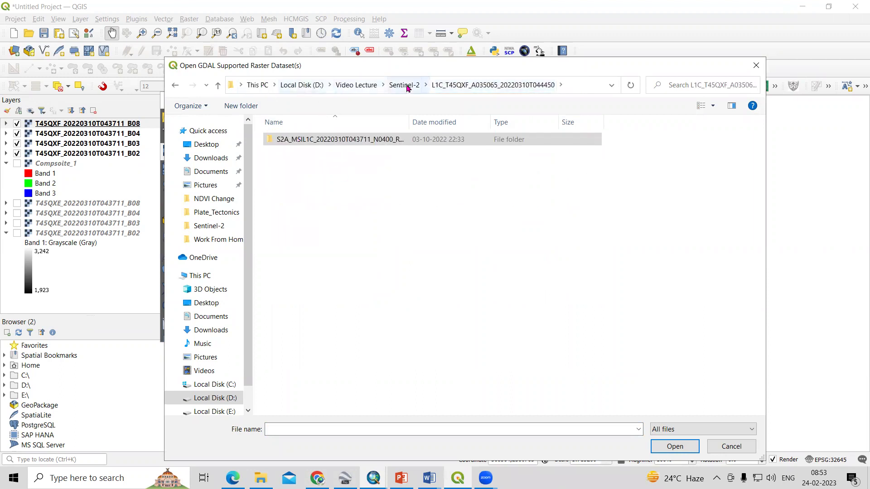
click(399, 140)
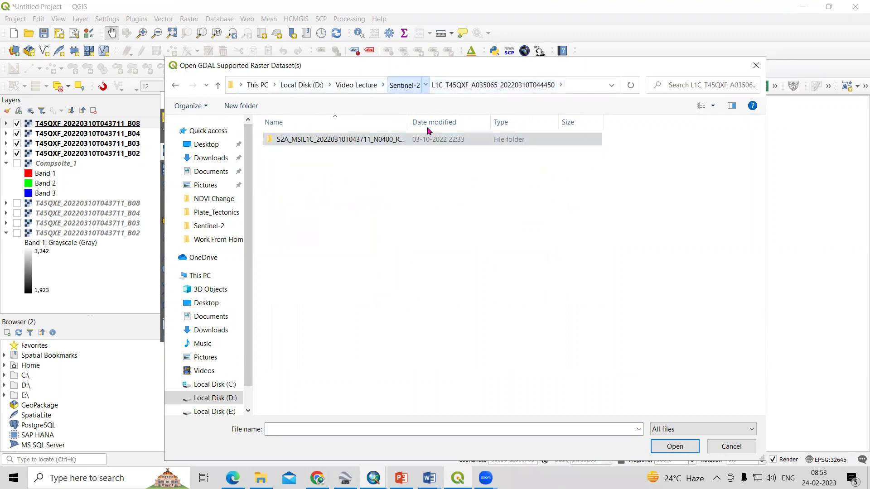
click(405, 85)
click(330, 140)
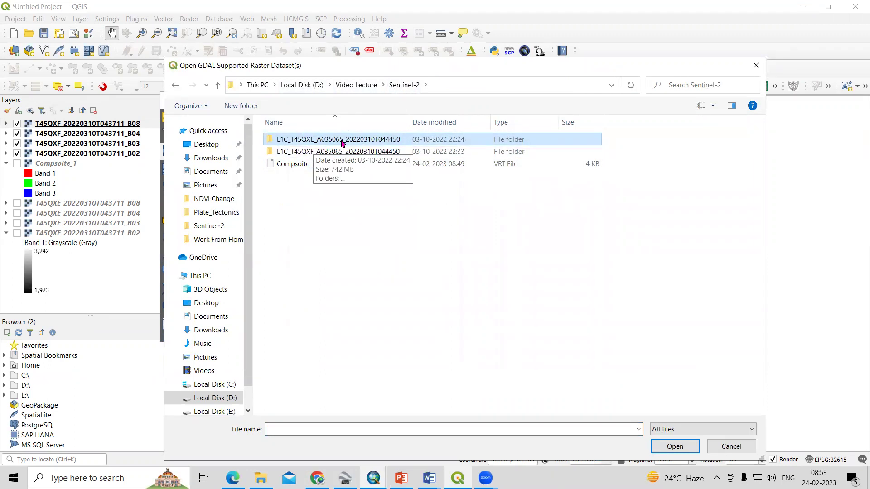
- Open the L1C_T45QXF tile's .SAFE, GRANULE, granule and IMG_DATA folders
double_click(341, 152)
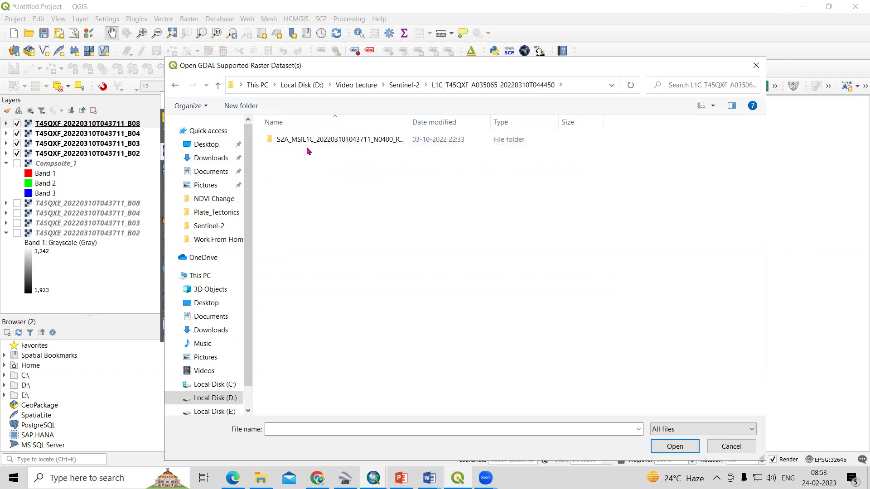
double_click(309, 142)
double_click(306, 166)
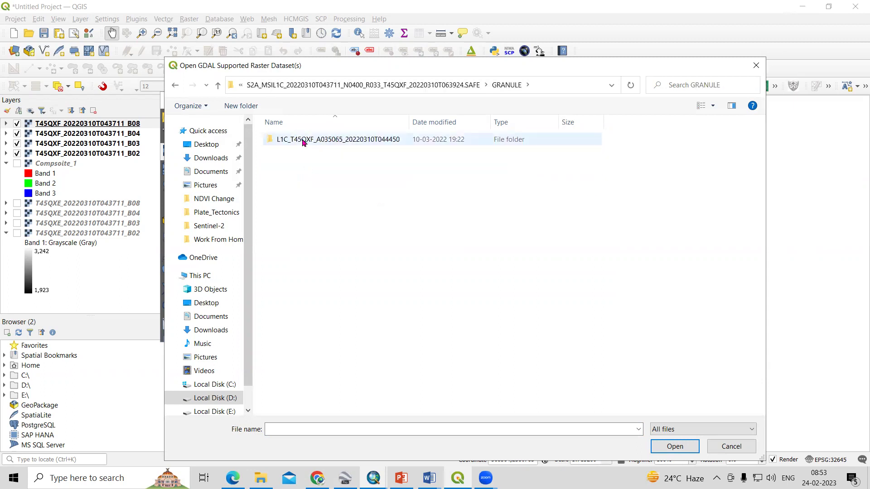
double_click(304, 142)
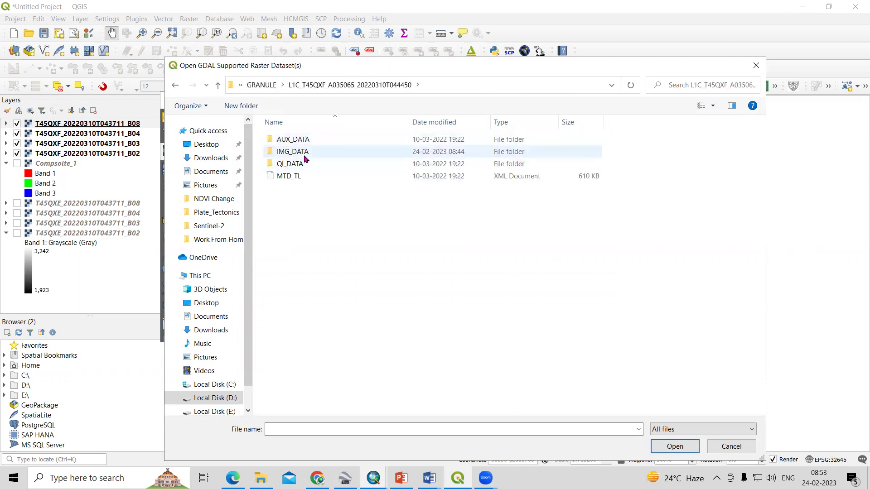
double_click(305, 154)
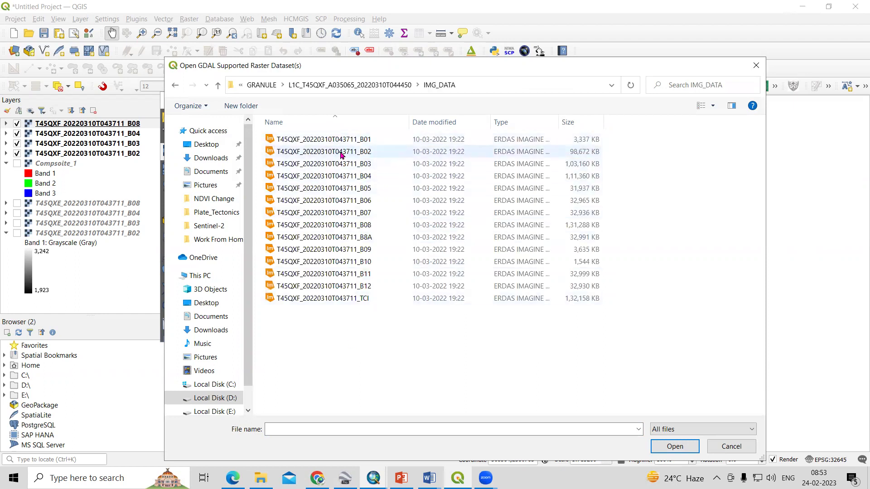
- Select the B02, B03, B04 and B08 band files, then cancel the file picker
click(341, 153)
ctrl+click(370, 164)
ctrl+click(371, 176)
ctrl+click(365, 225)
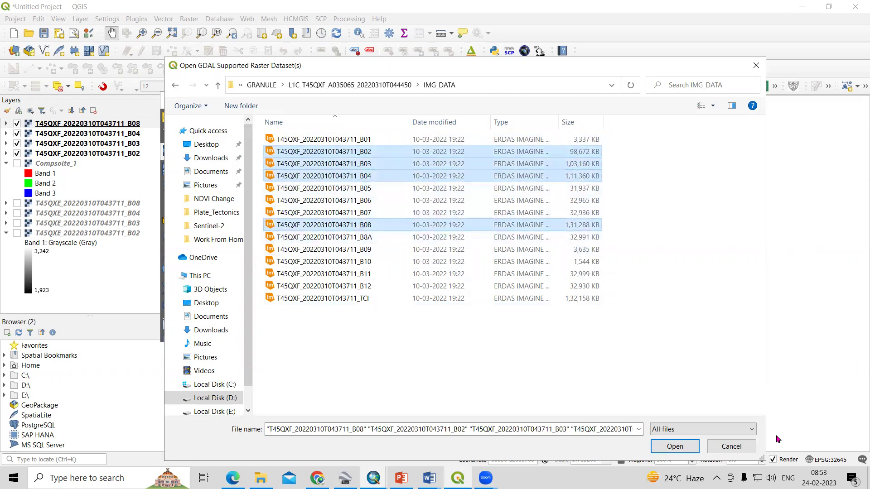
click(738, 452)
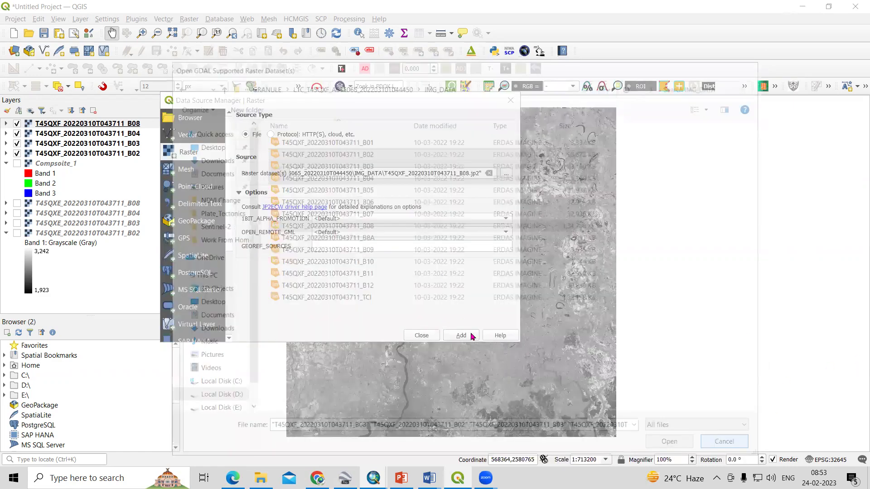
- Close the Data Source Manager and collapse the Compsoite_1 band list
click(421, 336)
drag(492, 213, 512, 232)
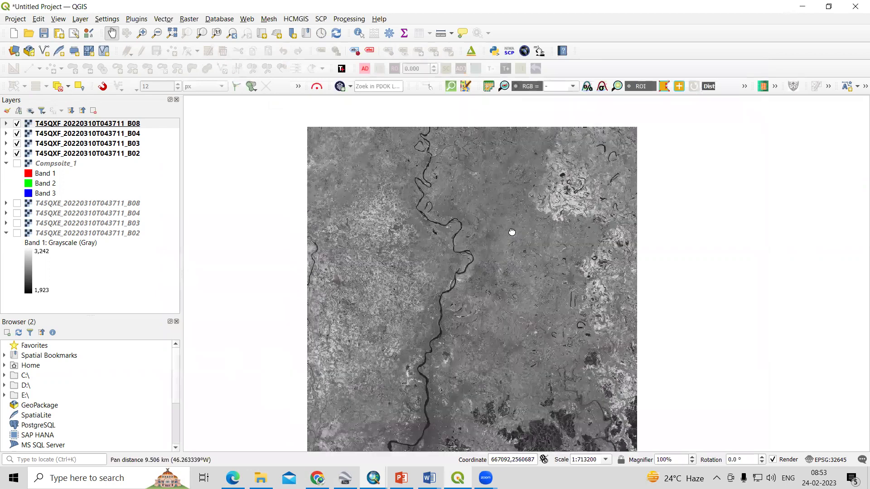
drag(230, 247, 232, 233)
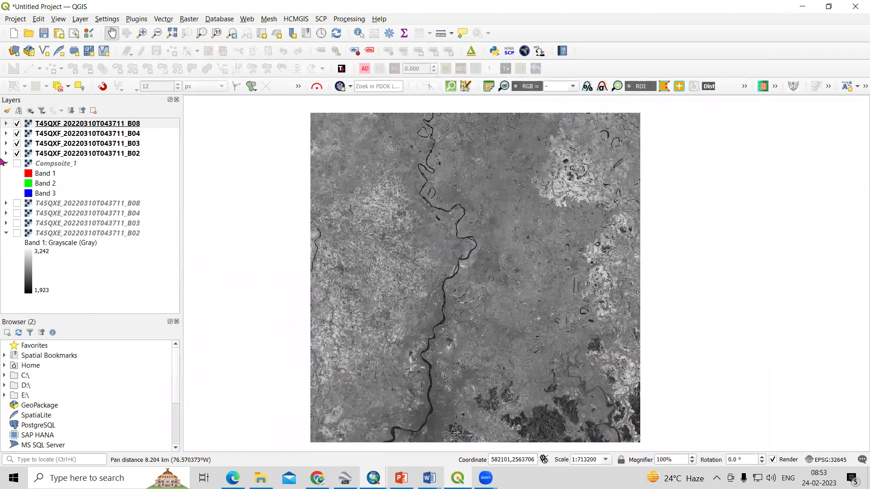
click(6, 163)
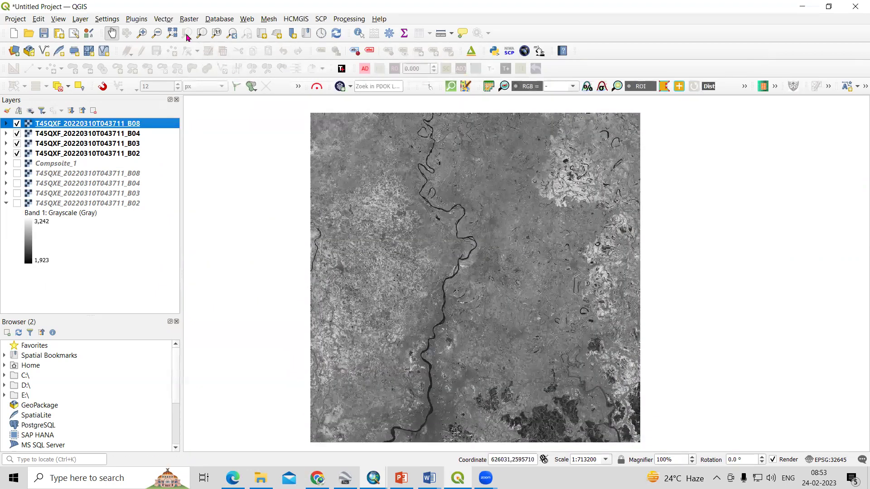
- Open Build Virtual Raster, look at its input layer choices, and close it
click(188, 19)
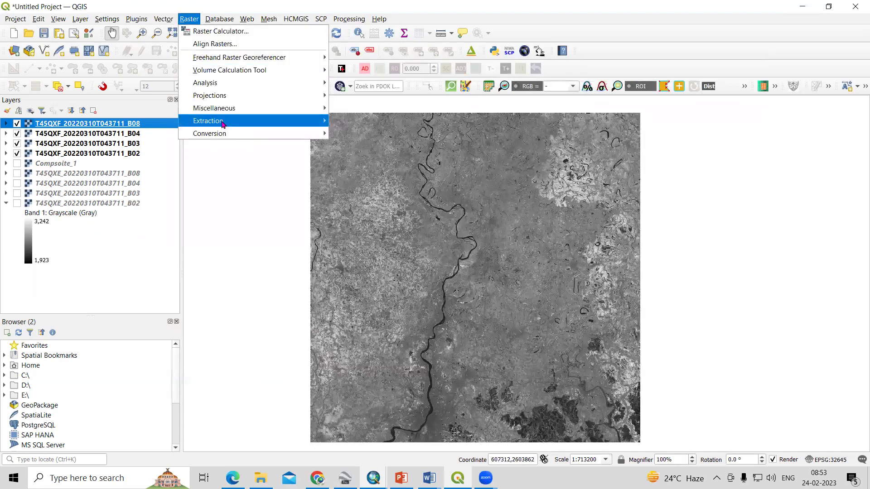
mouse_move(224, 111)
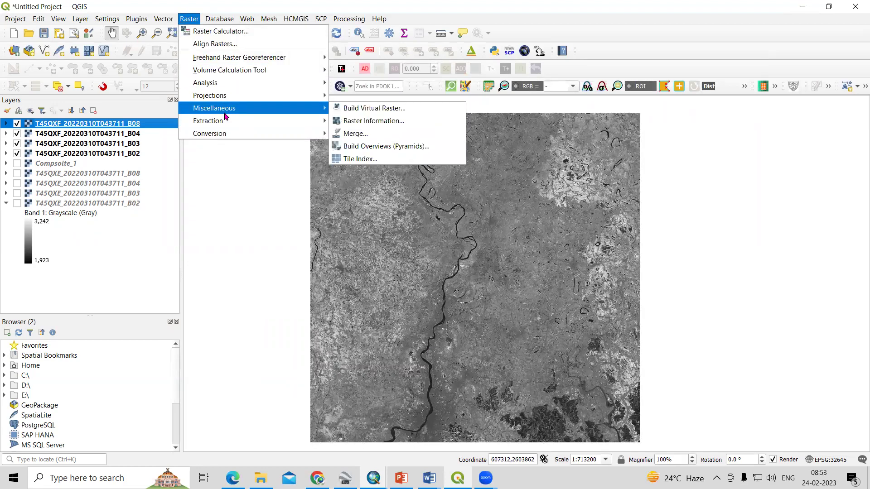
click(354, 113)
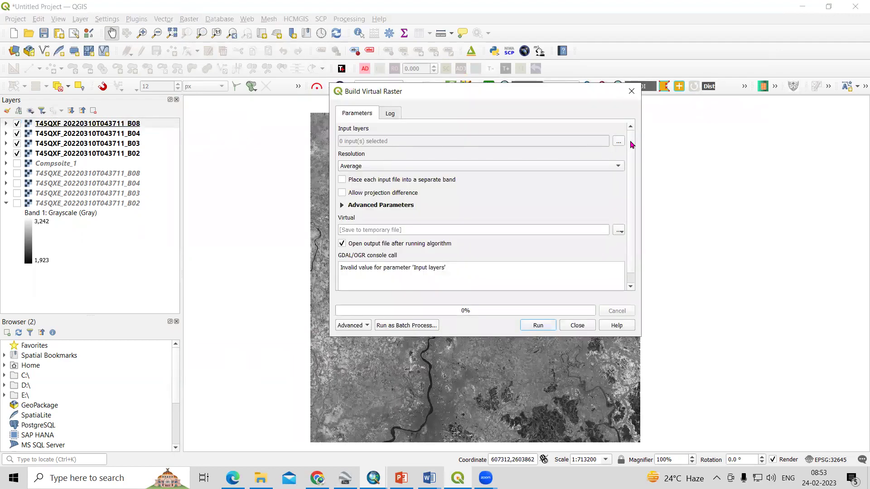
click(619, 142)
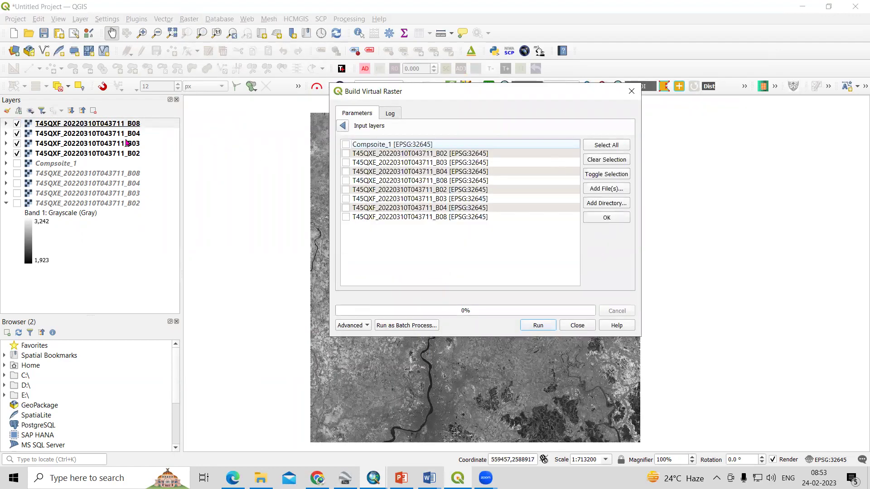
click(576, 326)
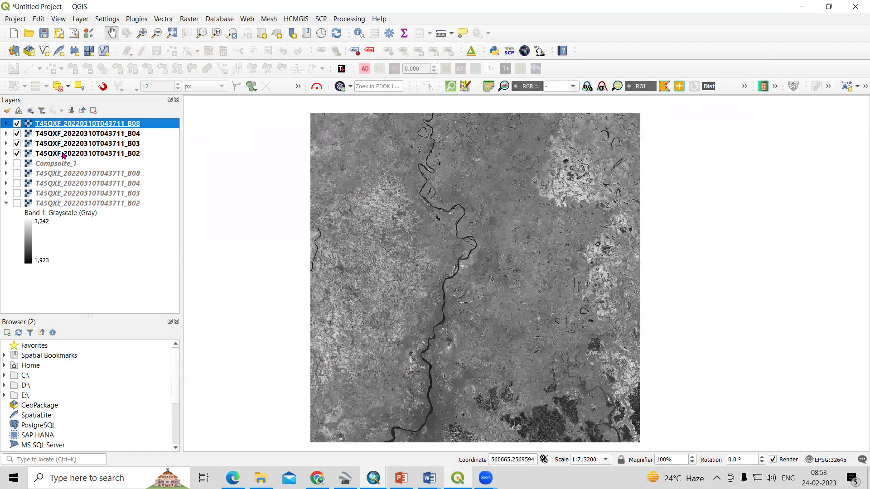
- Remove the four selected T45QXE band layers from the project
click(60, 174)
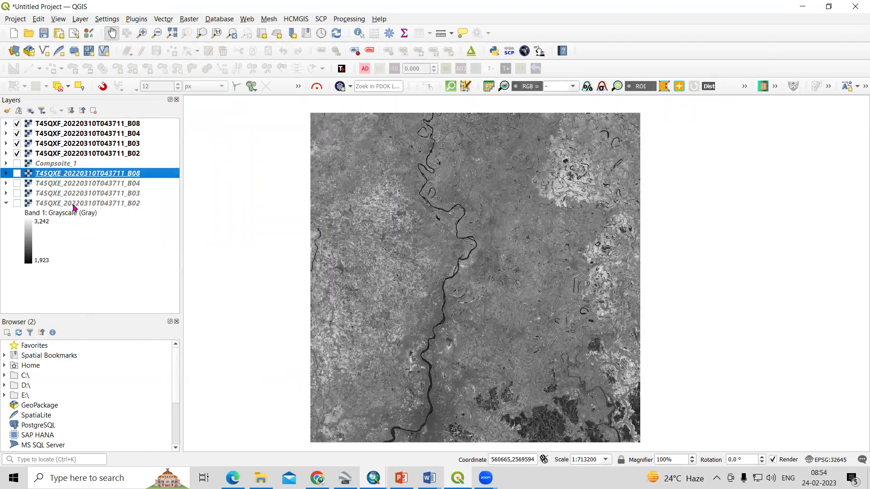
shift+click(75, 204)
right_click(75, 204)
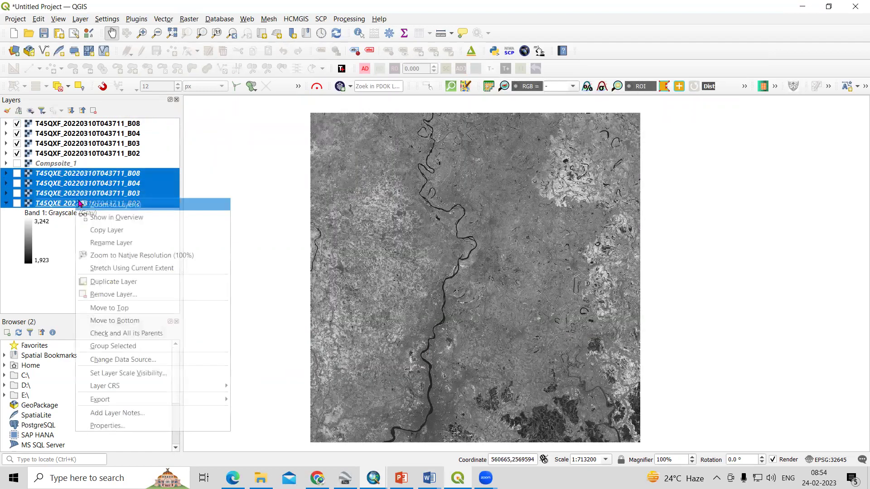
click(122, 294)
click(424, 252)
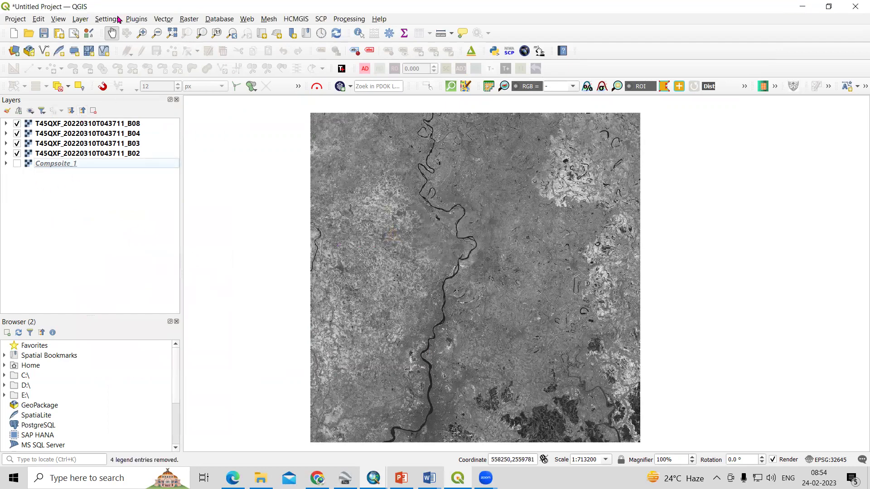
click(182, 19)
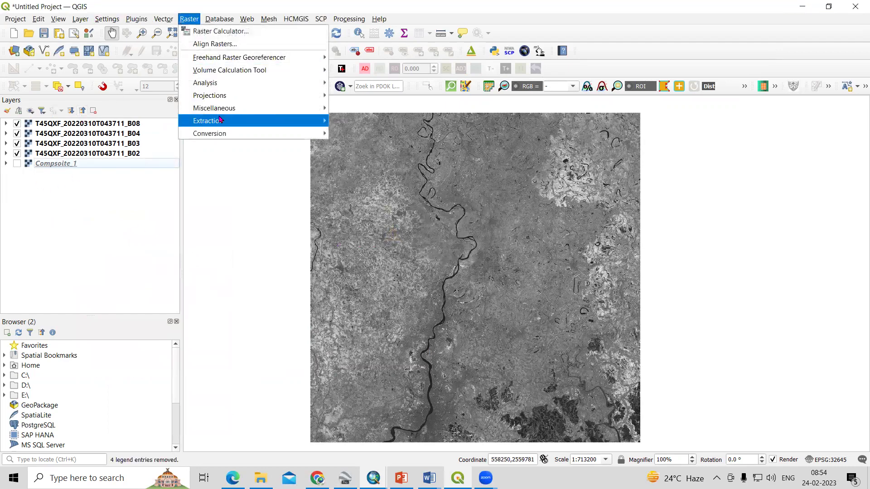
- Choose the B02, B03, B04 and B08 band layers as Build Virtual Raster inputs
mouse_move(254, 112)
click(361, 110)
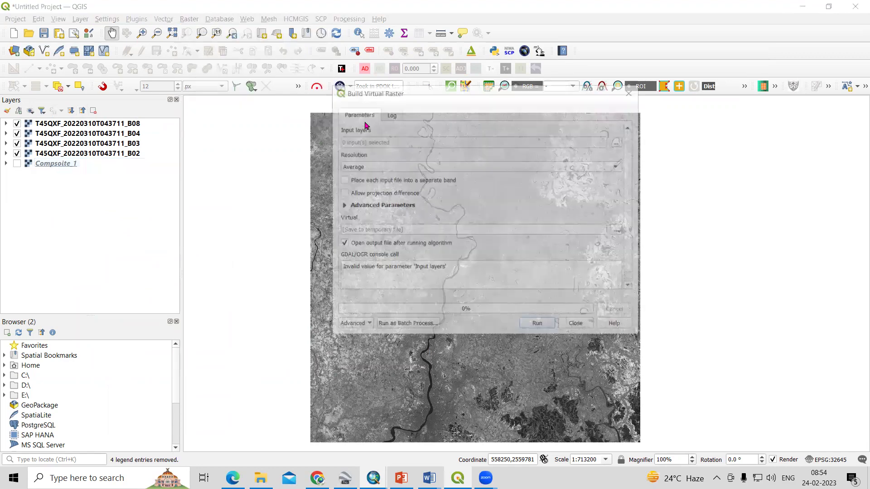
click(619, 142)
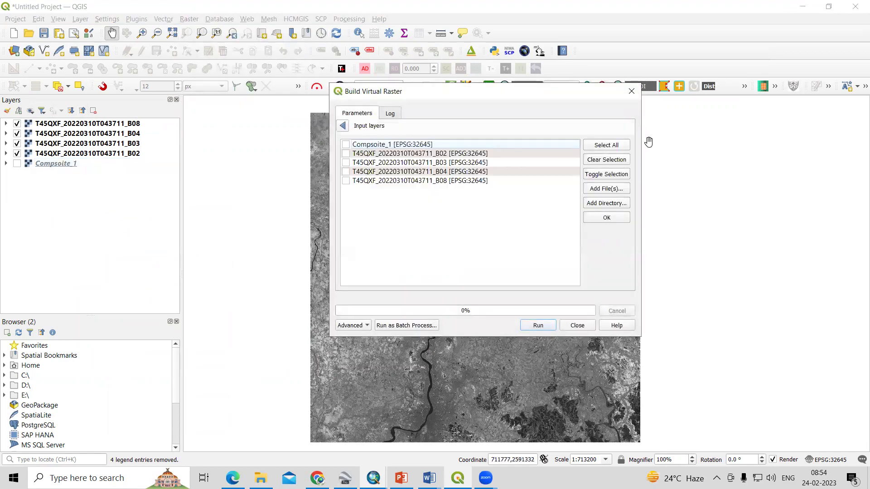
click(345, 154)
click(346, 181)
click(608, 218)
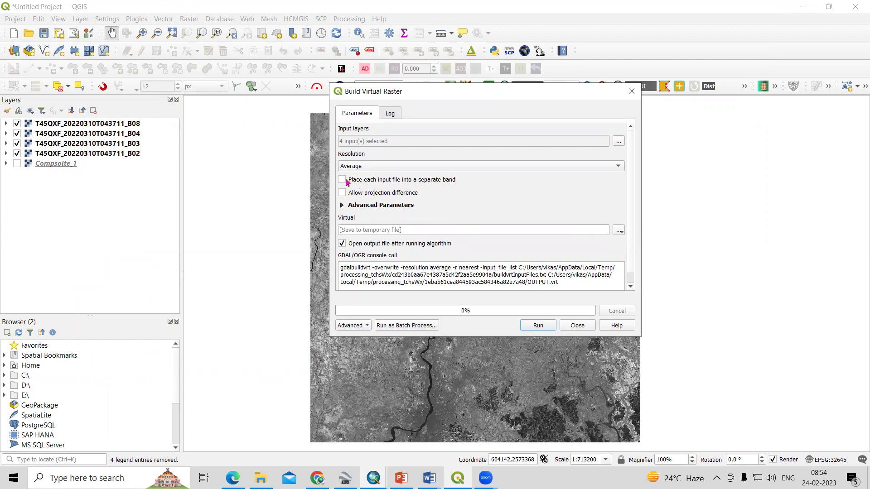
- Place each input in a separate band, save as Compsoite_2.vrt, and run
click(342, 181)
click(620, 231)
click(641, 256)
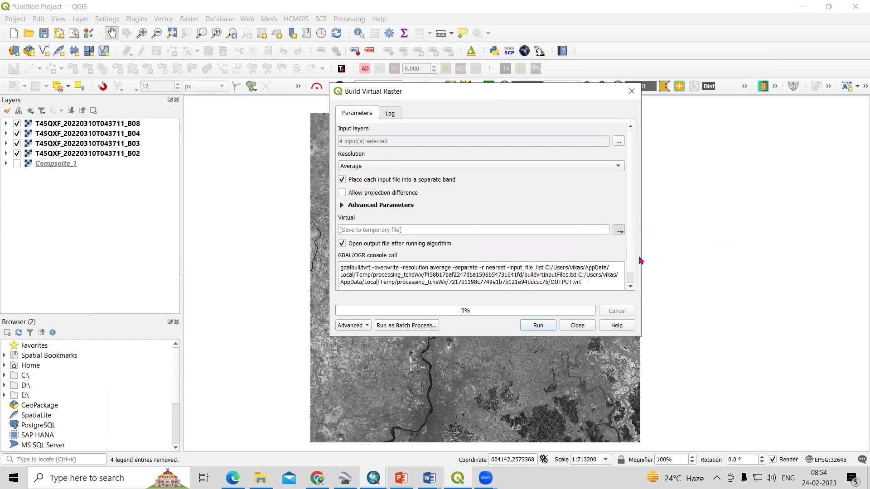
click(394, 167)
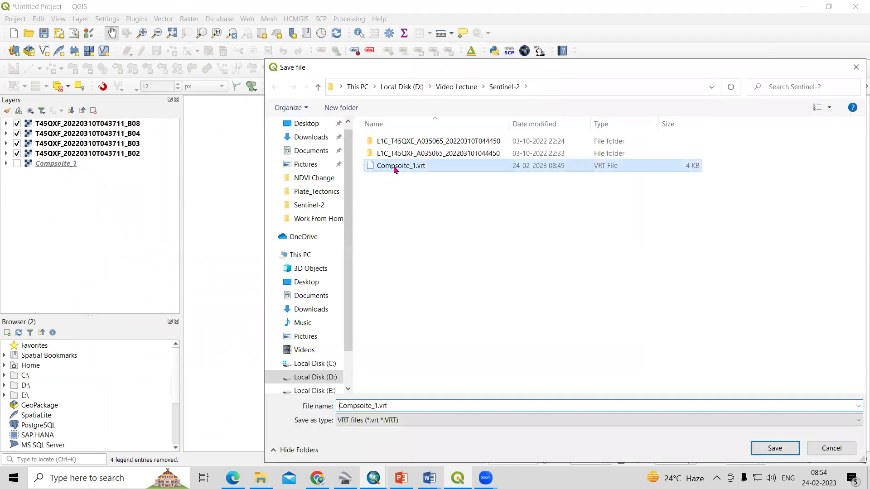
double_click(380, 406)
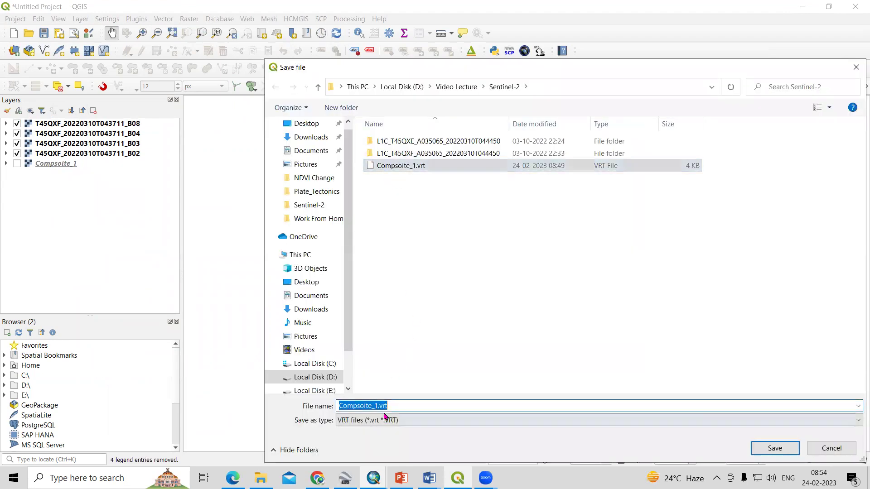
drag(375, 406, 378, 407)
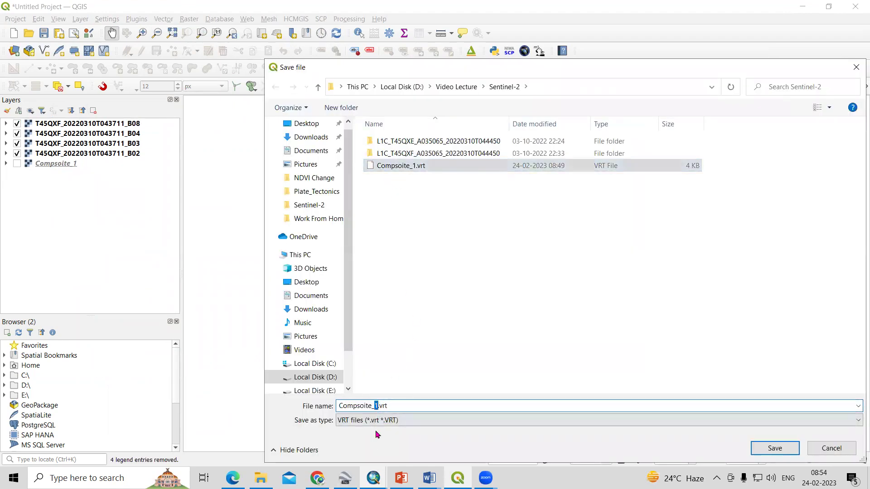
text(2)
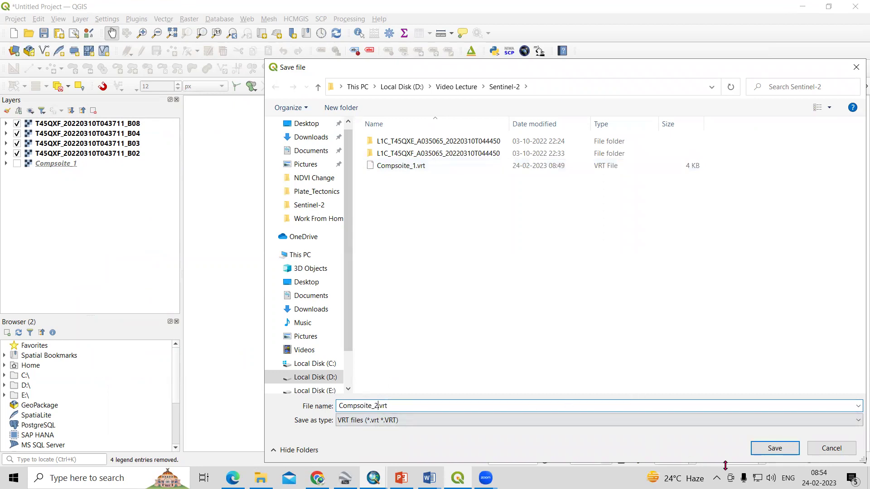
click(774, 448)
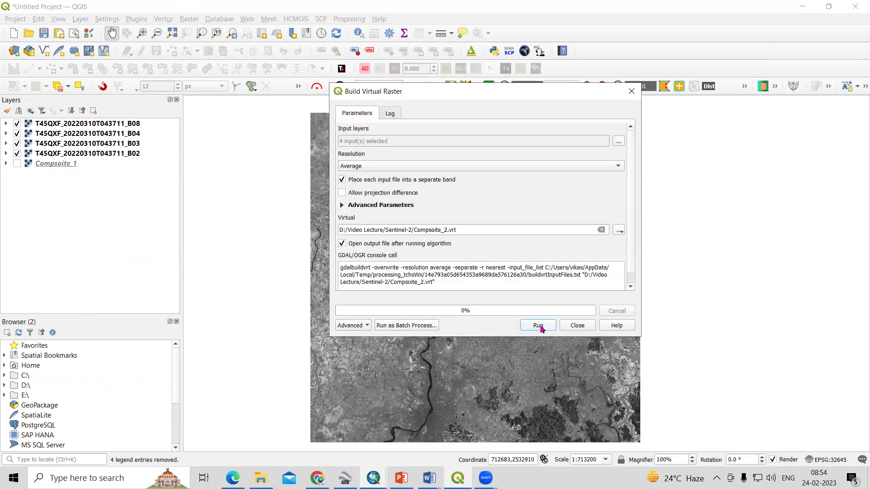
click(539, 327)
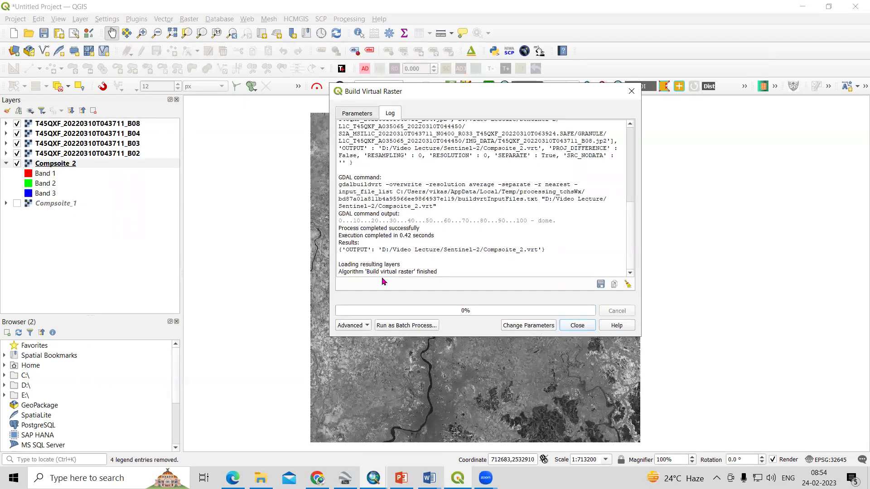
- Close the build dialog, hide the B02, B03, B04 and B08 layers, and pan along the river
drag(416, 271, 440, 271)
click(577, 325)
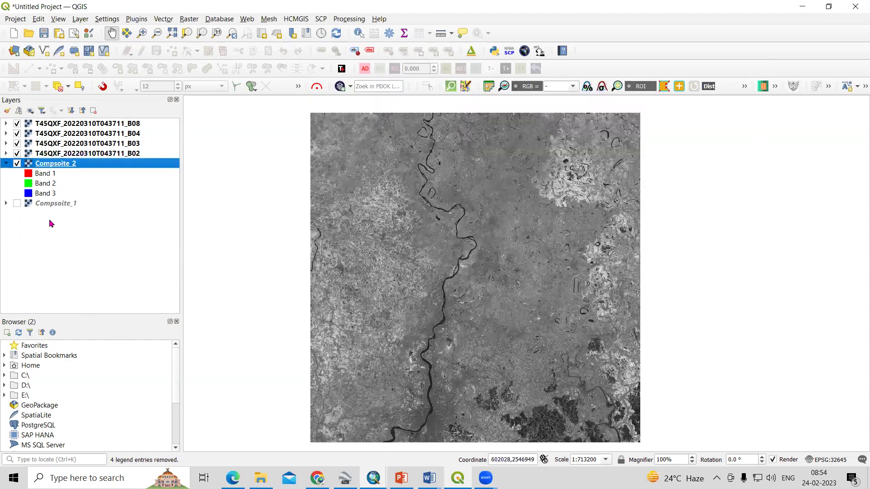
click(17, 153)
click(17, 143)
click(17, 134)
click(17, 124)
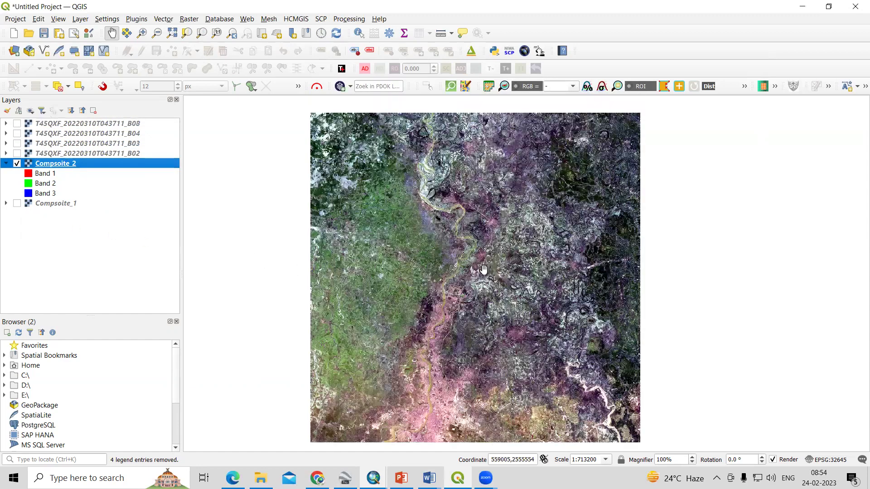
scroll(485, 270, up, 2)
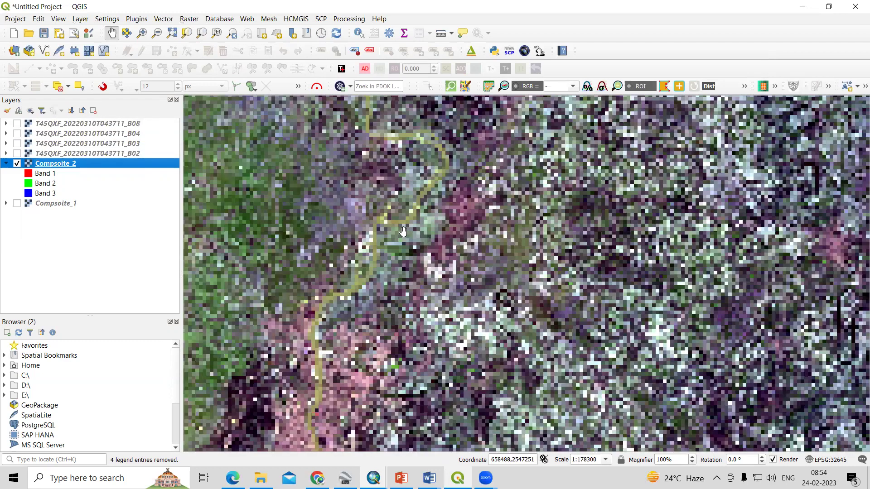
drag(403, 231, 512, 194)
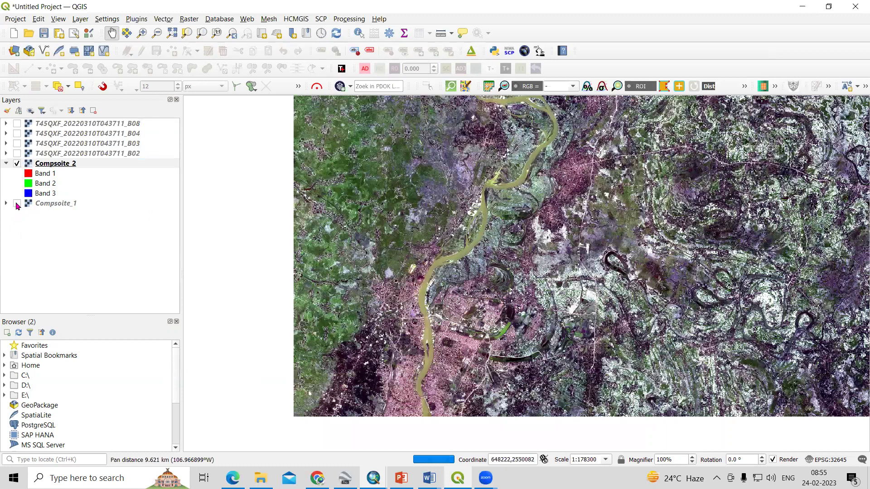
scroll(450, 276, down, 3)
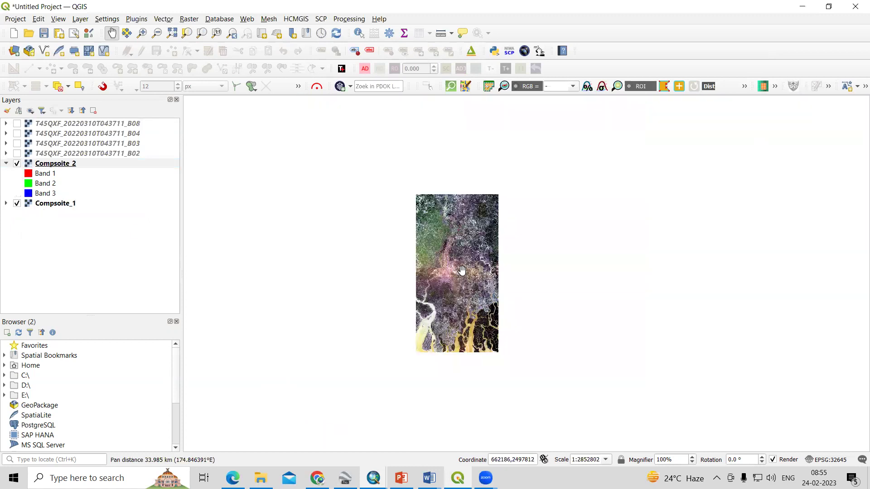
- In Compsoite_2's symbology, set red to Band 4, green to Band 3, blue to Band 2, and apply
right_click(67, 164)
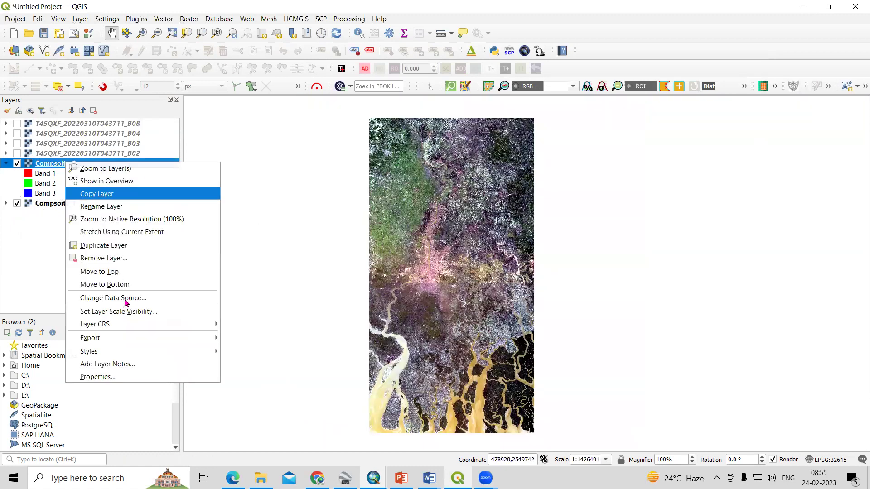
click(118, 377)
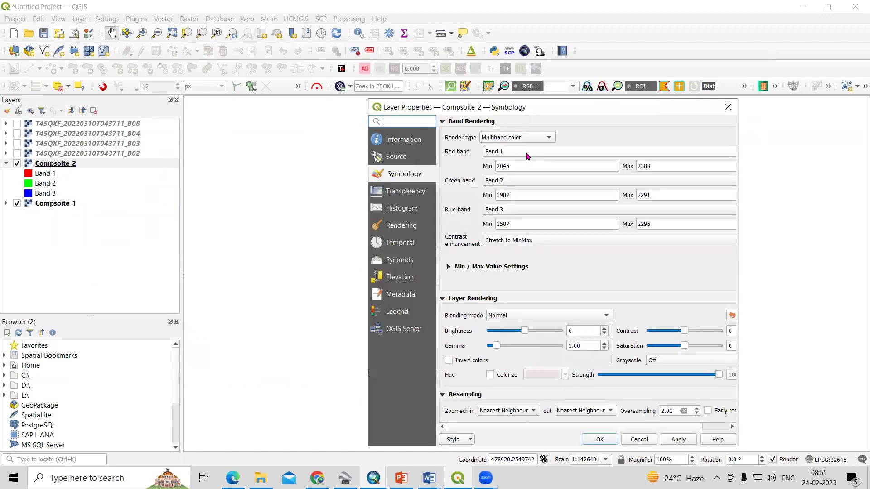
click(525, 154)
click(519, 179)
click(520, 180)
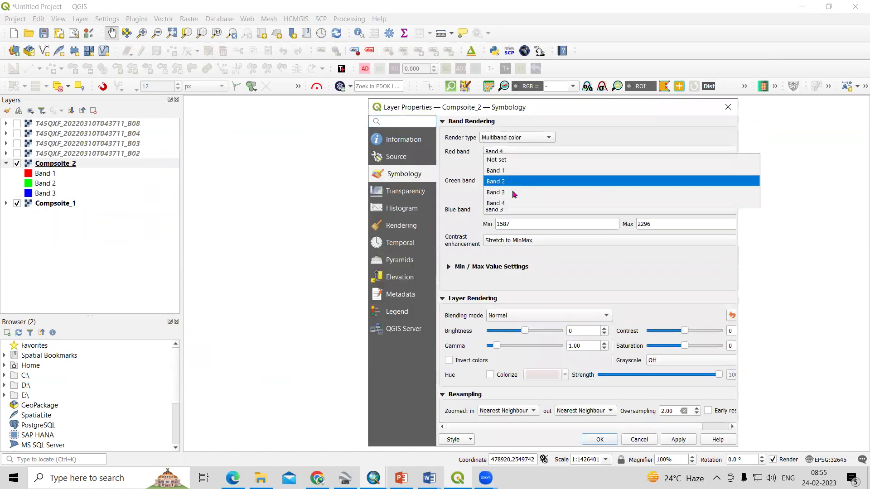
click(510, 193)
click(510, 211)
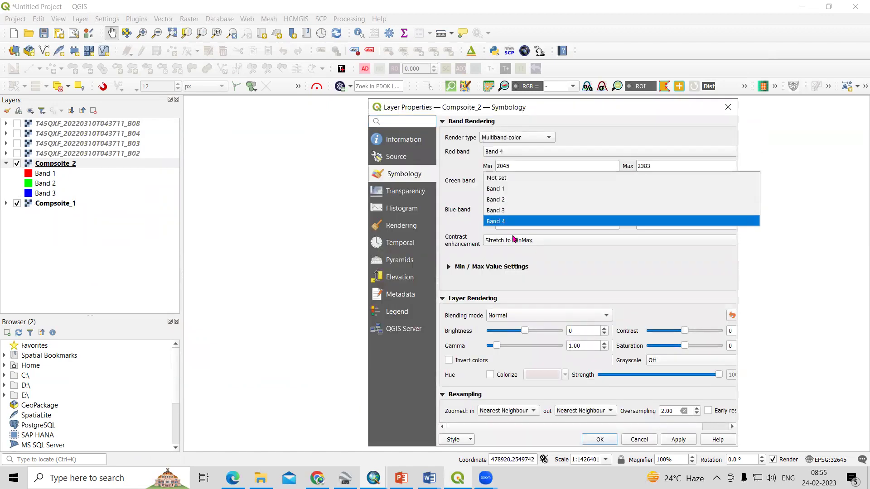
click(511, 202)
click(680, 440)
click(601, 439)
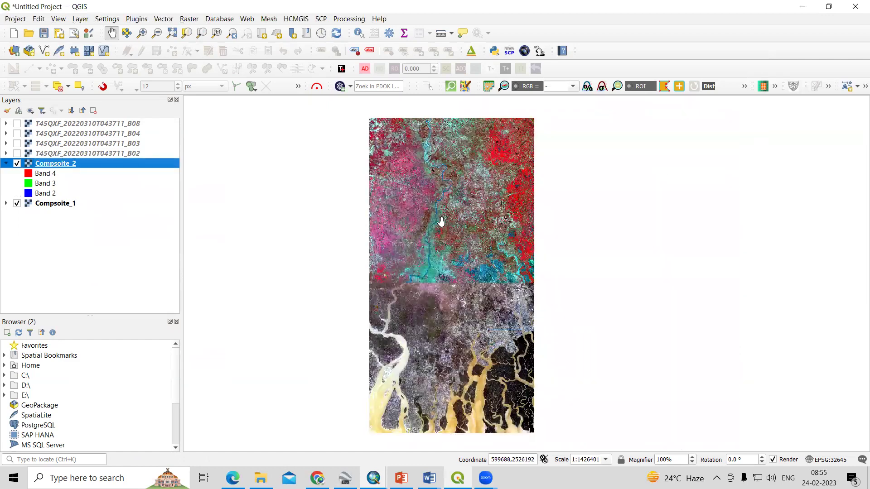
- Set Compsoite_1's symbology to red Band 4, green Band 3, blue Band 2
right_click(49, 203)
click(96, 402)
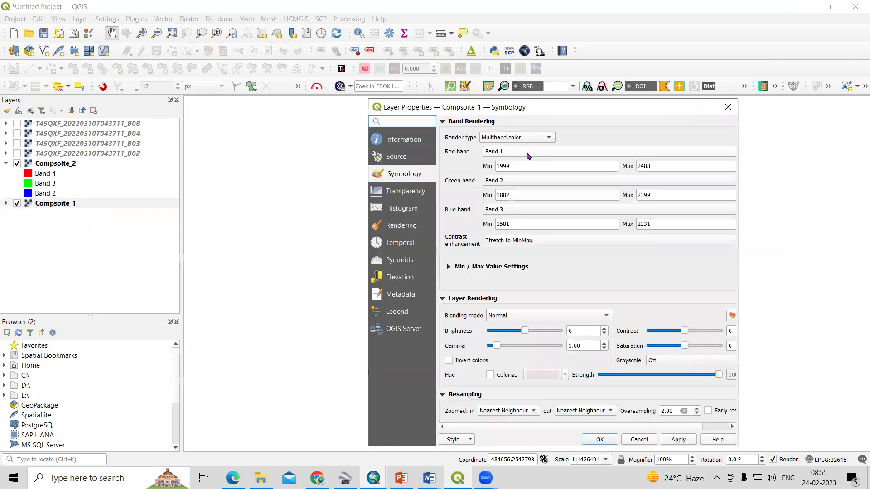
click(521, 151)
click(521, 184)
click(521, 181)
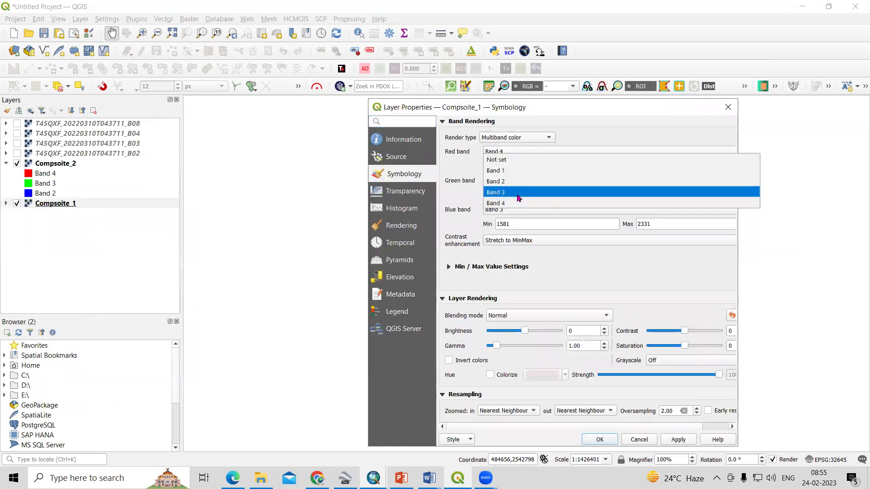
click(521, 194)
click(515, 210)
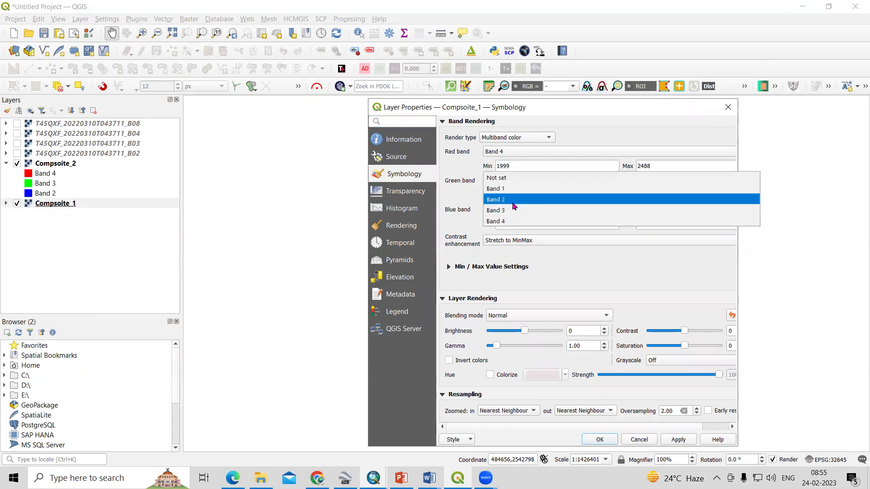
click(512, 199)
click(599, 439)
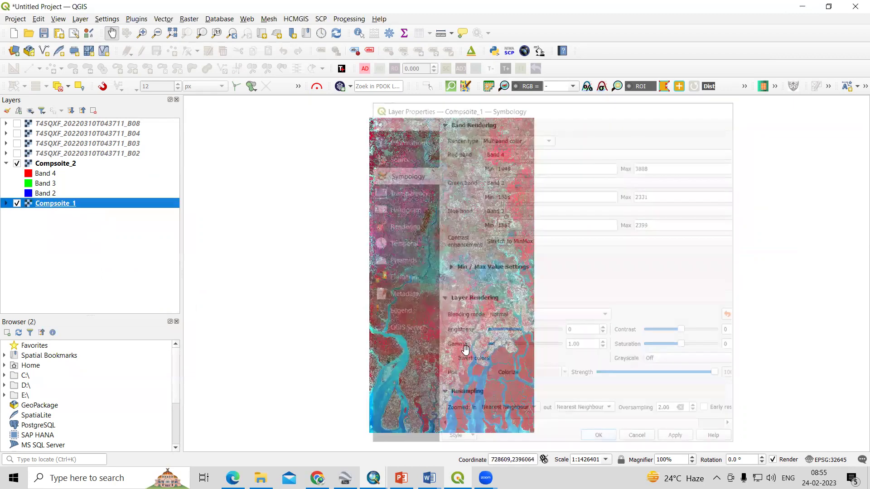
- Zoom and pan to centre both composites in the map view
scroll(441, 298, up, 2)
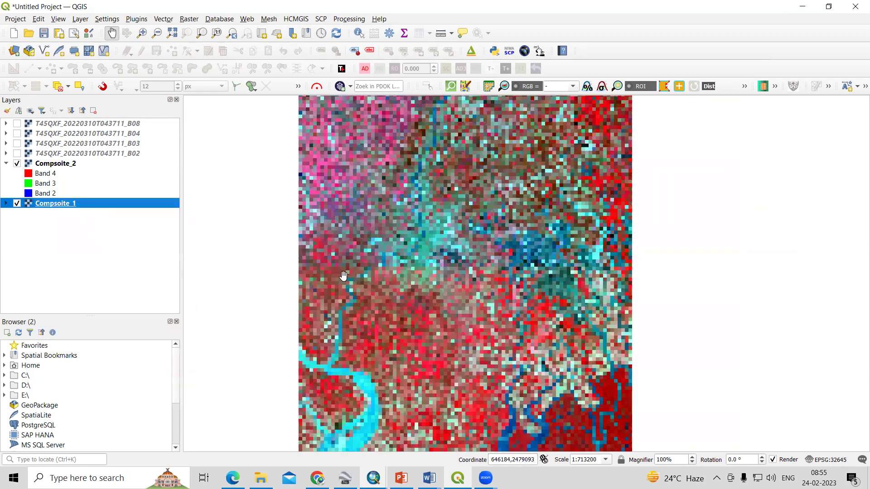
scroll(458, 271, up, 1)
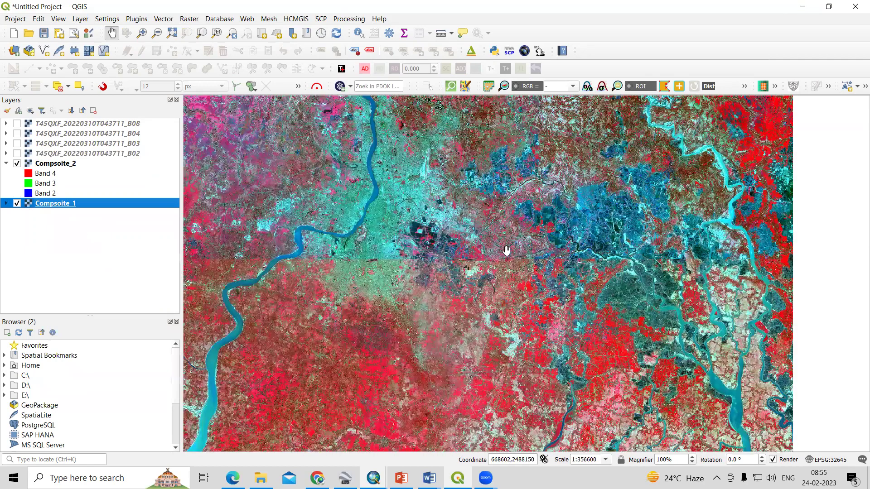
scroll(476, 262, down, 1)
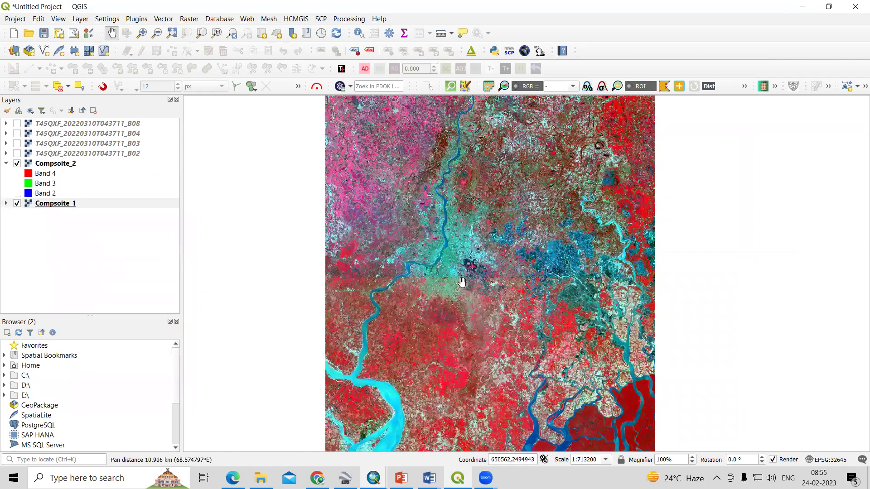
scroll(659, 259, down, 1)
drag(660, 256, 492, 255)
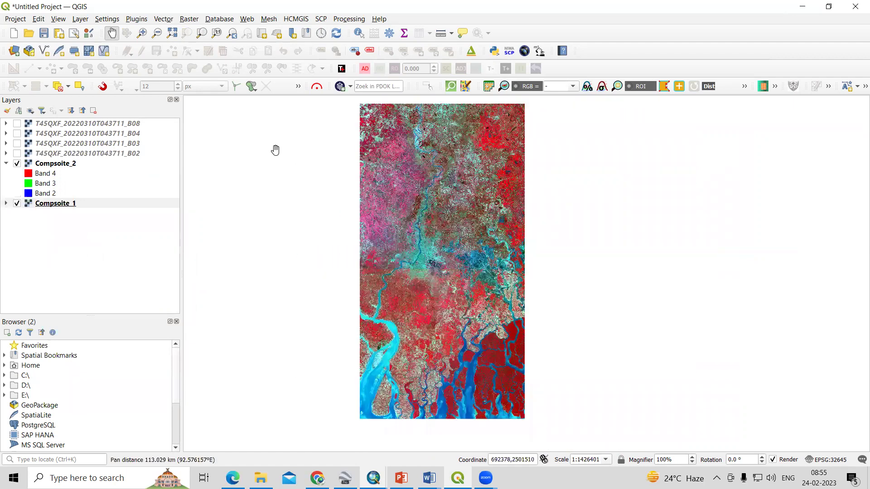
- Open Raster > Miscellaneous > Merge and tick Compsoite_1 and Compsoite_2 as input layers
click(188, 20)
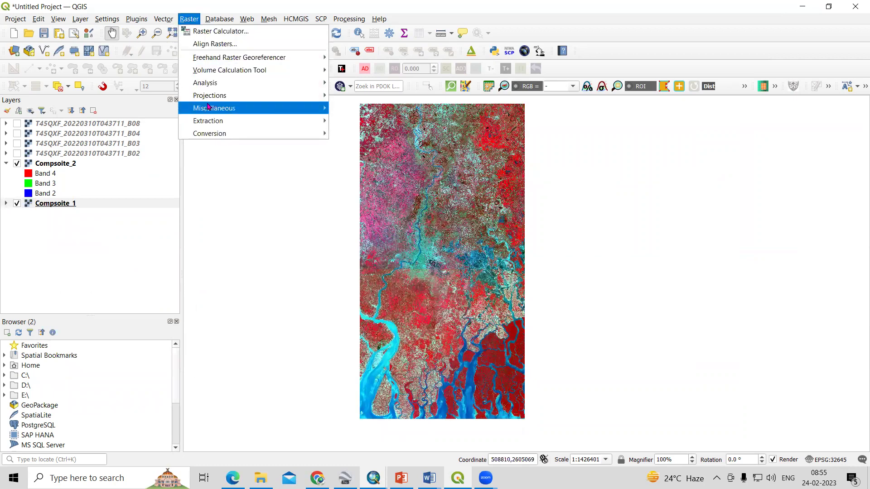
mouse_move(209, 107)
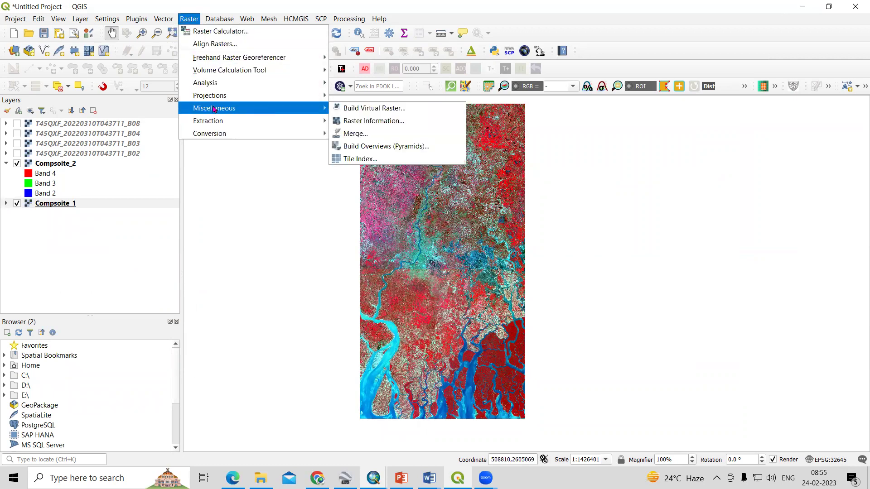
click(367, 136)
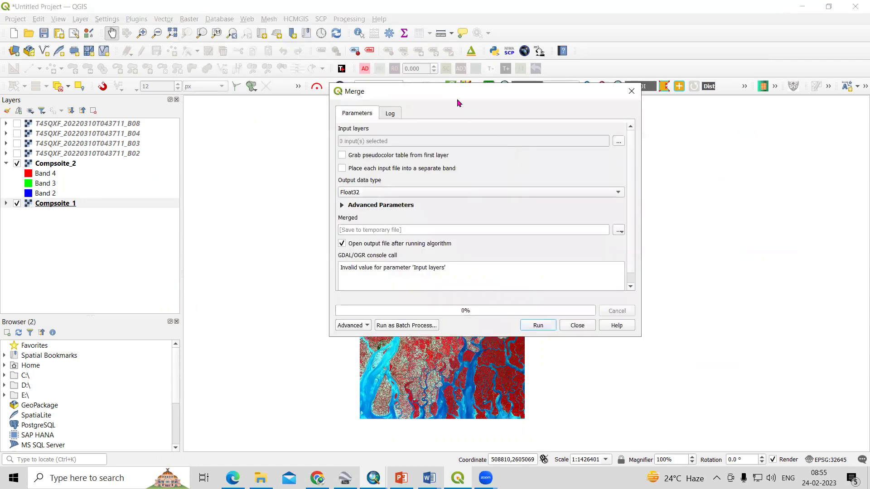
drag(469, 103, 661, 108)
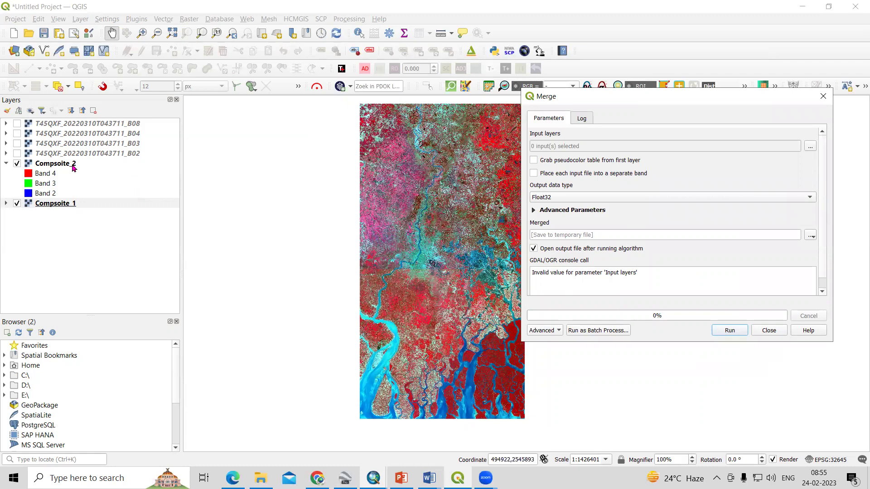
click(811, 147)
click(537, 149)
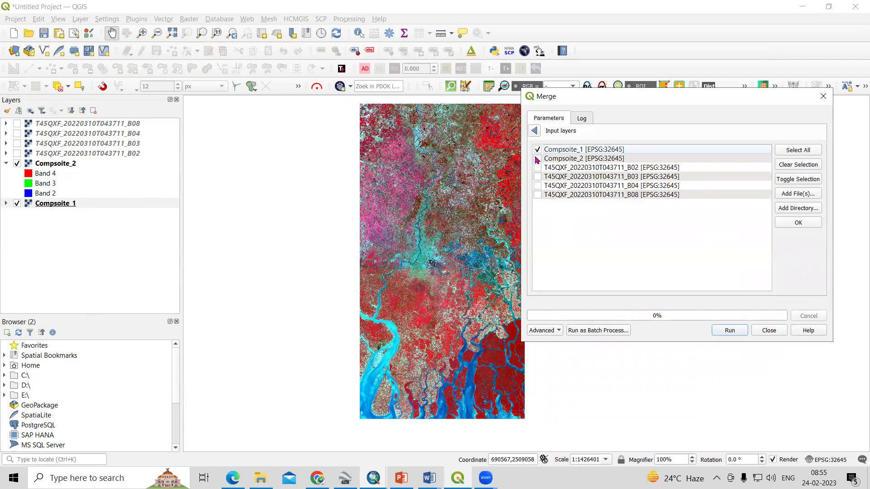
click(537, 158)
click(798, 222)
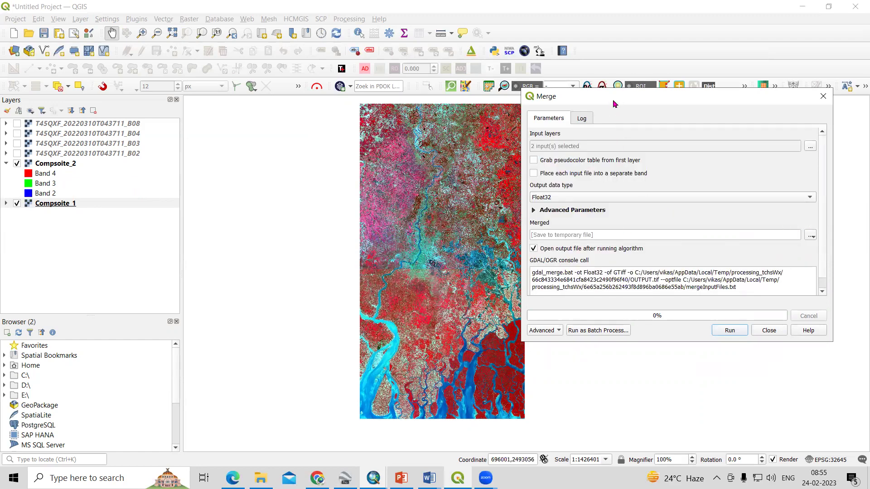
drag(611, 103, 457, 105)
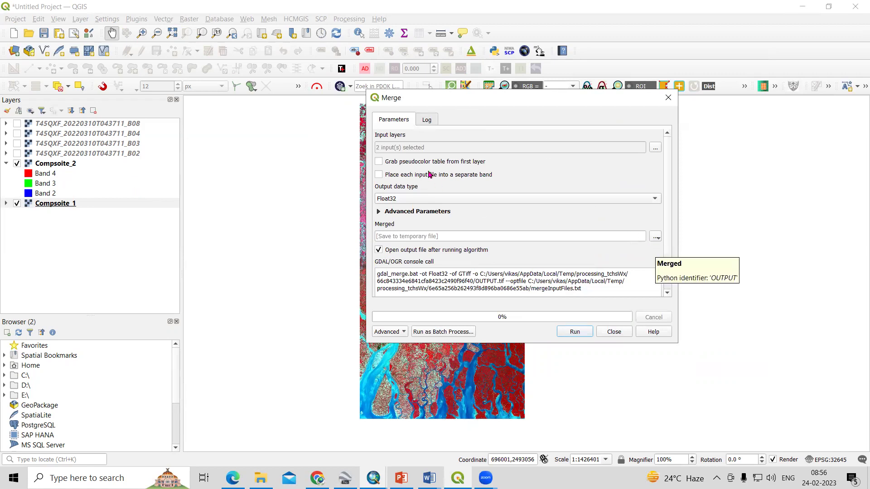
- Run the merge of the two composites and close the tool once the Merged layer is added
click(568, 334)
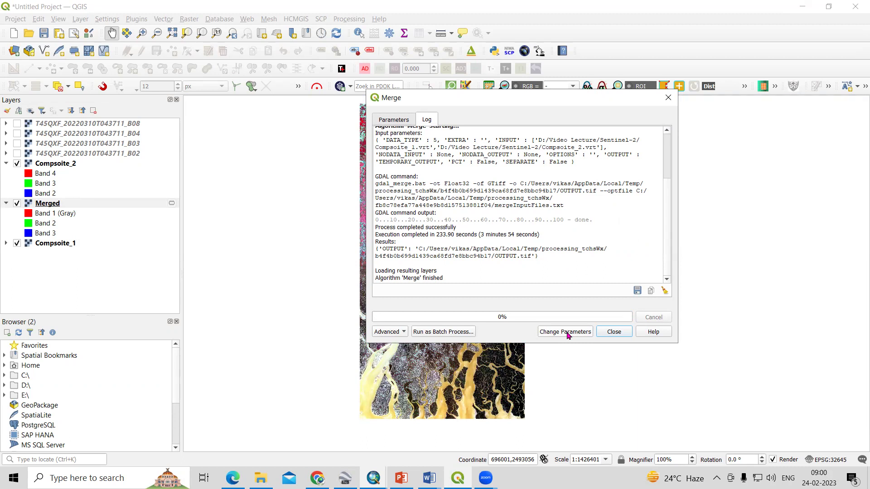
click(614, 333)
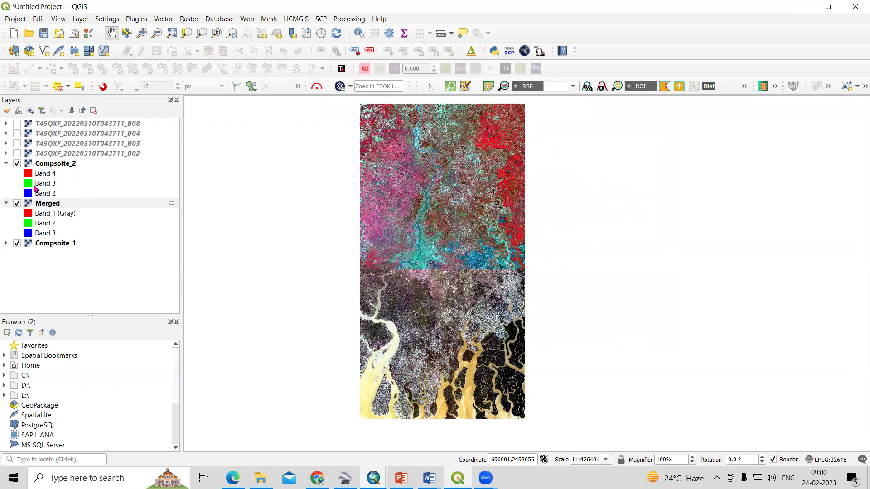
- Hide Compsoite_2 and Compsoite_1 so the Merged layer shows alone
click(17, 164)
click(17, 244)
scroll(396, 274, down, 2)
scroll(396, 274, up, 3)
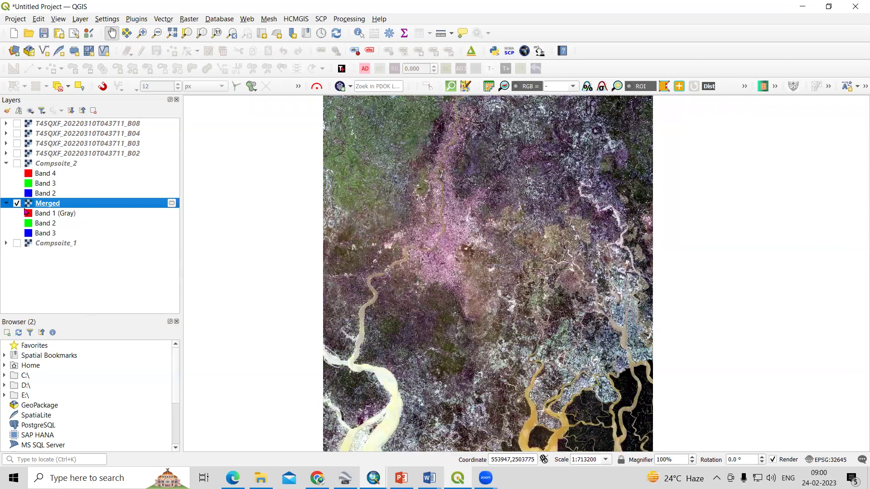
- Toggle Compsoite_1 and Merged to compare, ending with only Merged visible
click(17, 243)
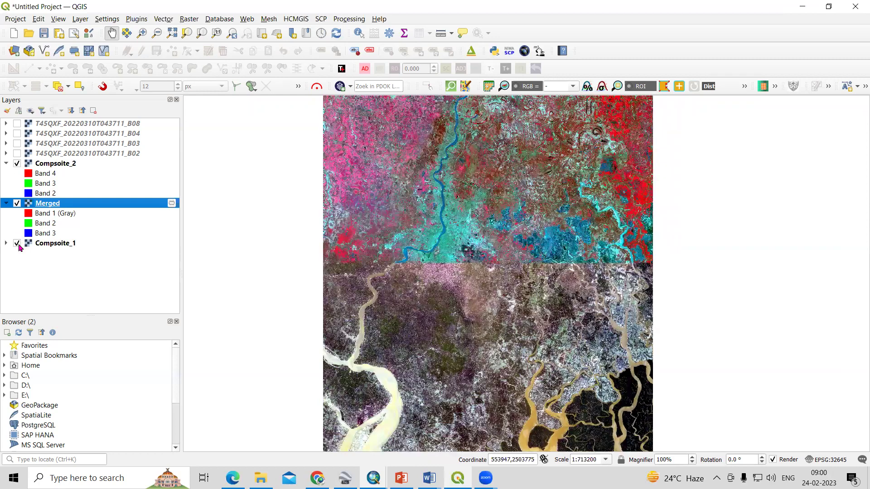
click(17, 204)
click(17, 203)
click(17, 243)
click(17, 163)
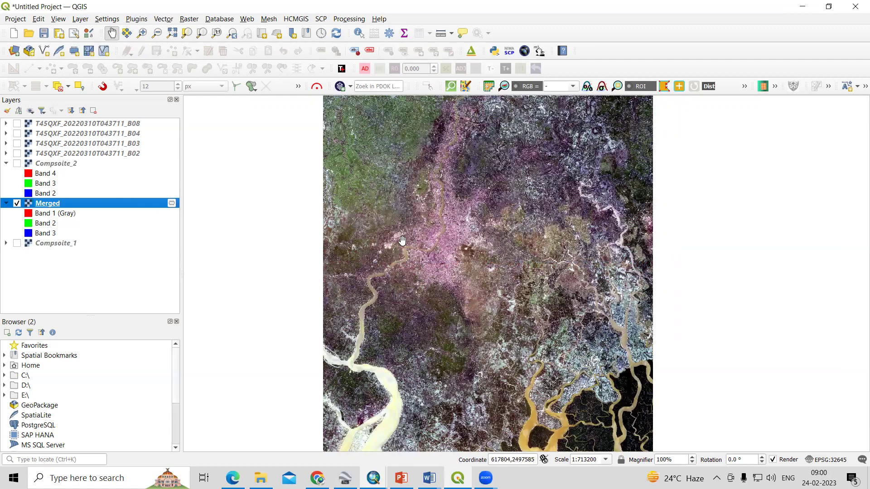
scroll(431, 247, up, 1)
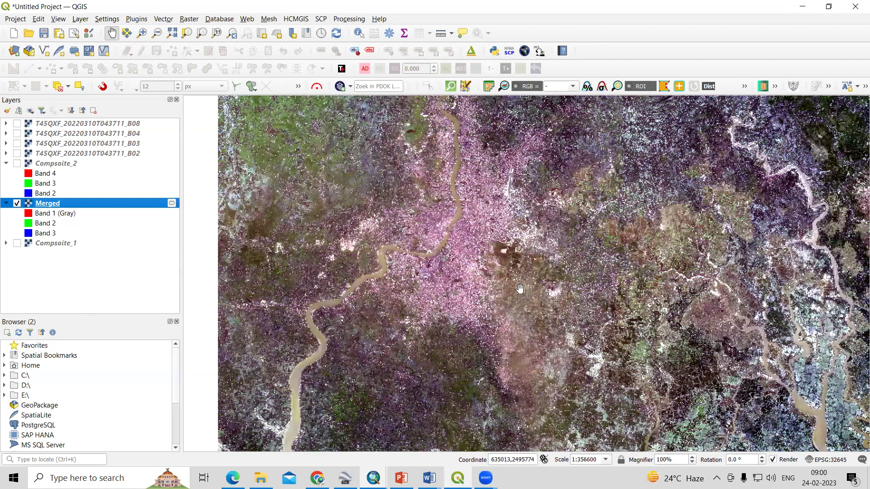
right_click(65, 209)
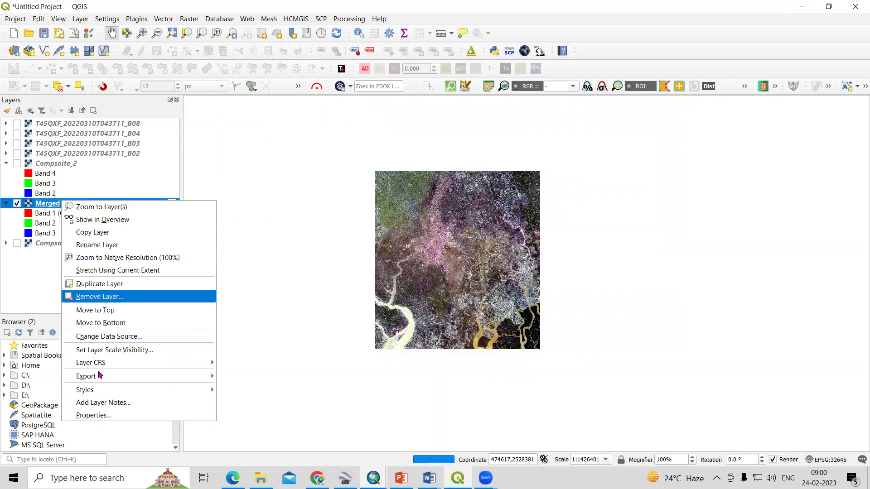
- Set the Merged layer's symbology to Red Band 4, Green Band 3, Blue Band 2 and apply it
key(Return)
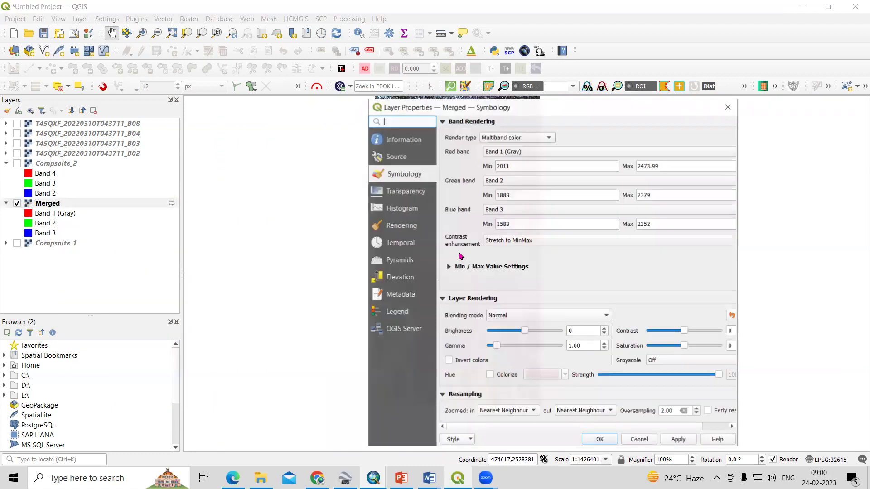
click(521, 153)
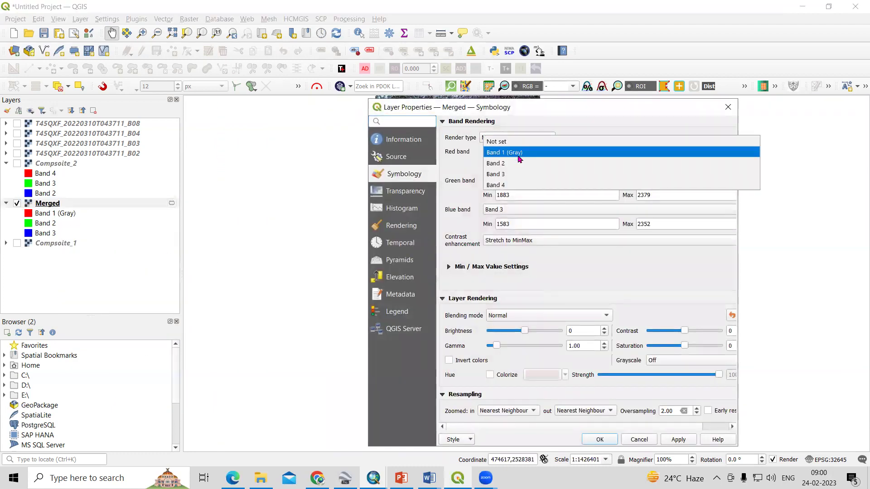
click(518, 185)
click(519, 180)
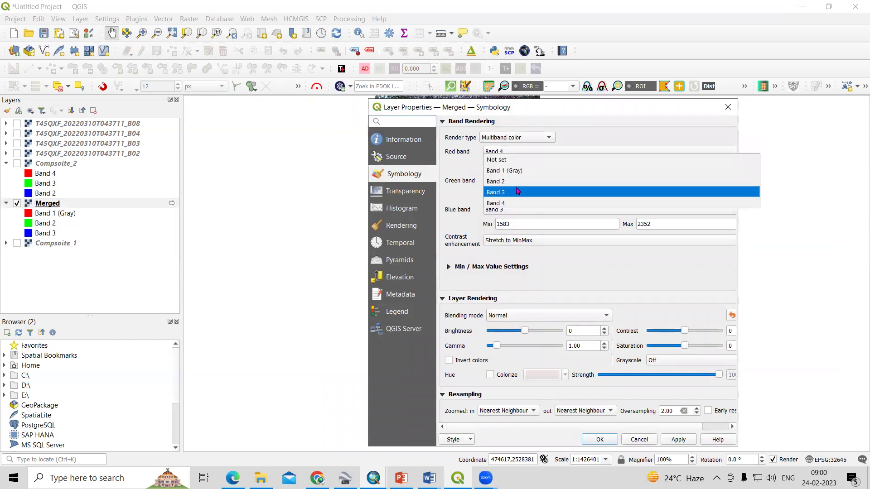
click(517, 194)
click(520, 210)
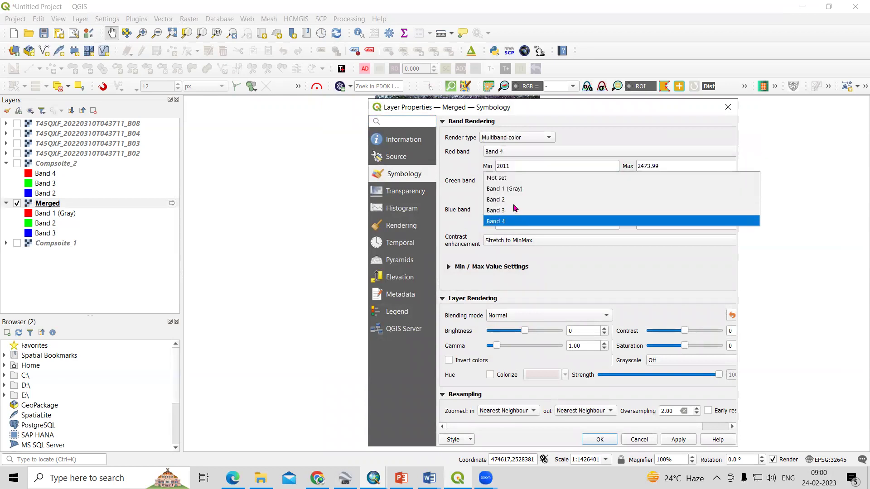
click(513, 199)
click(677, 438)
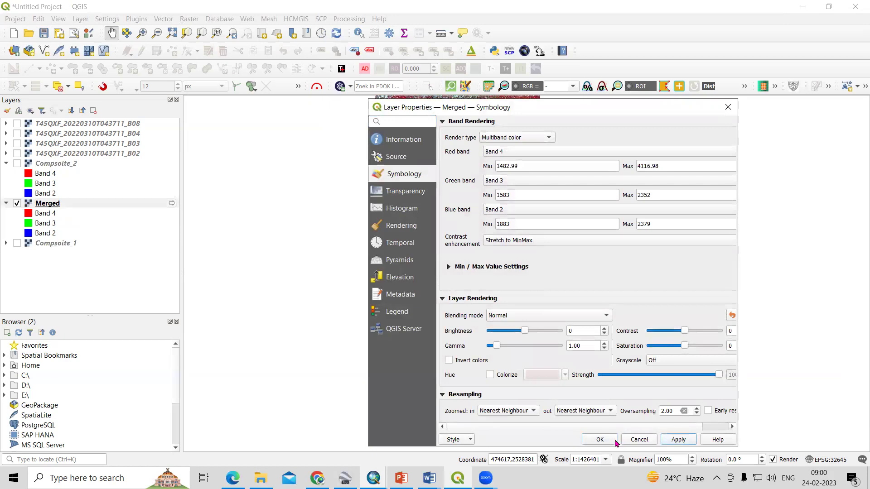
click(603, 439)
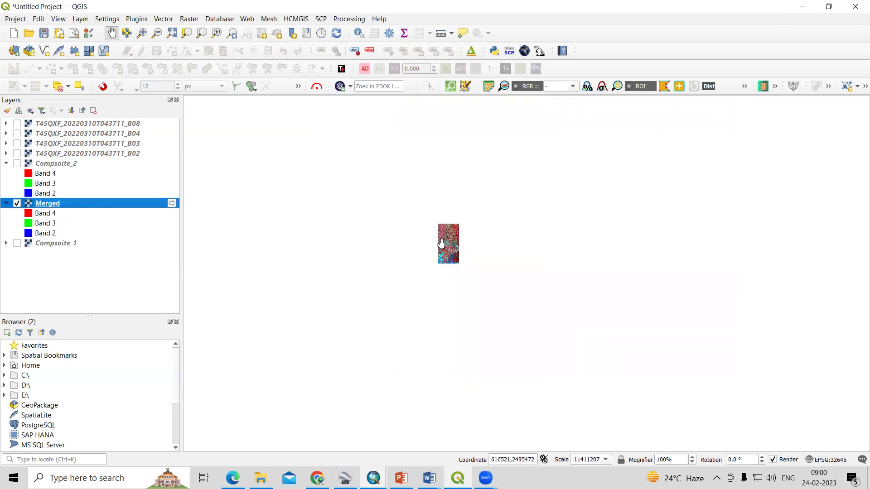
- Pan and zoom around the map to inspect the false-colour Merged image
drag(460, 251, 474, 288)
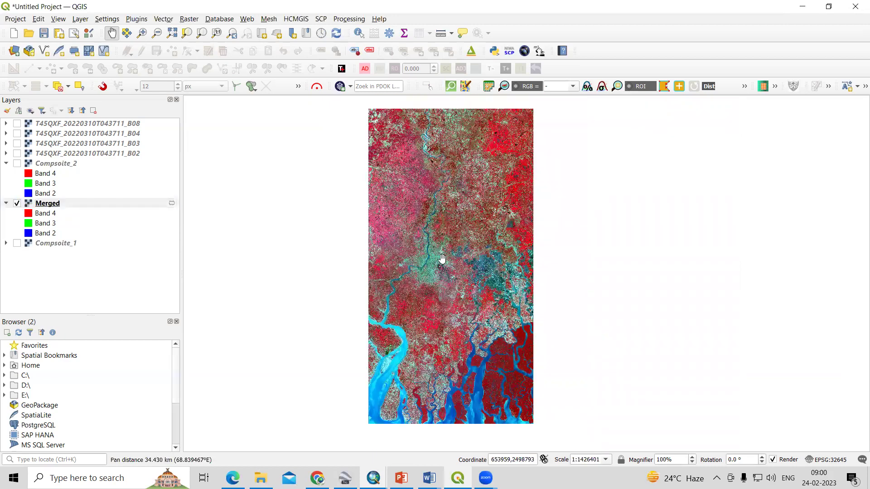
drag(419, 258, 394, 256)
drag(359, 210, 319, 208)
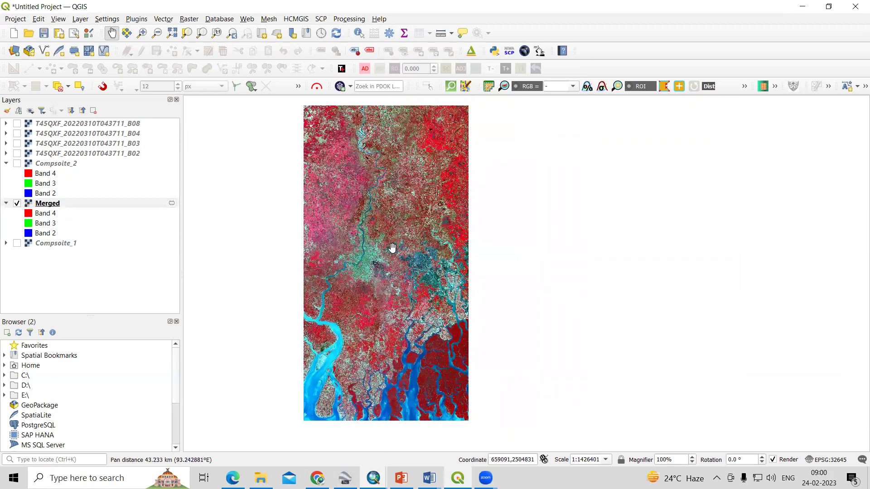
scroll(393, 247, up, 1)
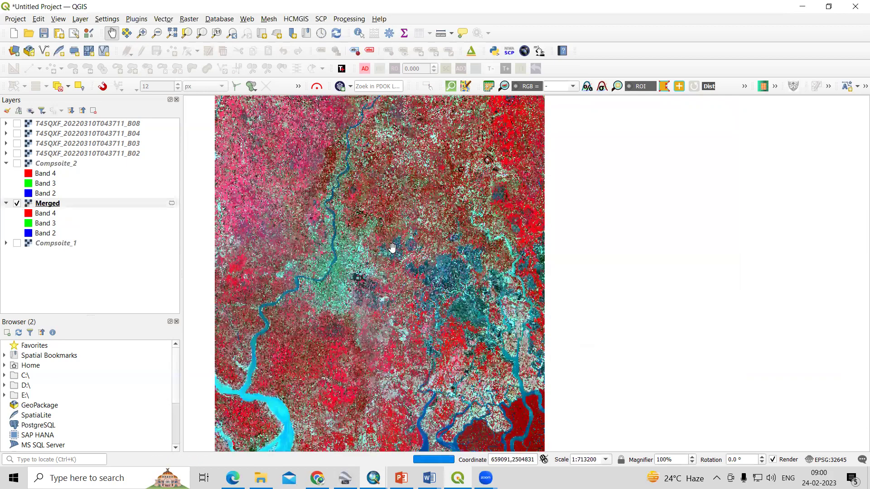
scroll(391, 248, down, 1)
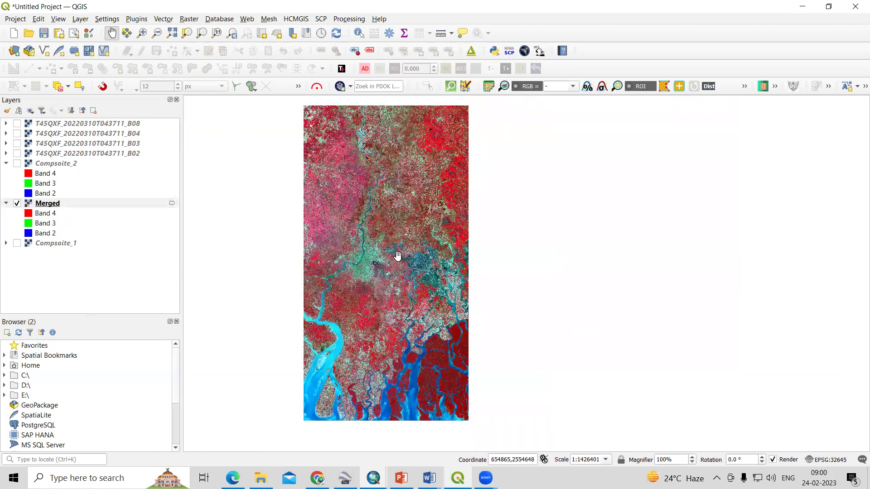
drag(383, 257, 396, 255)
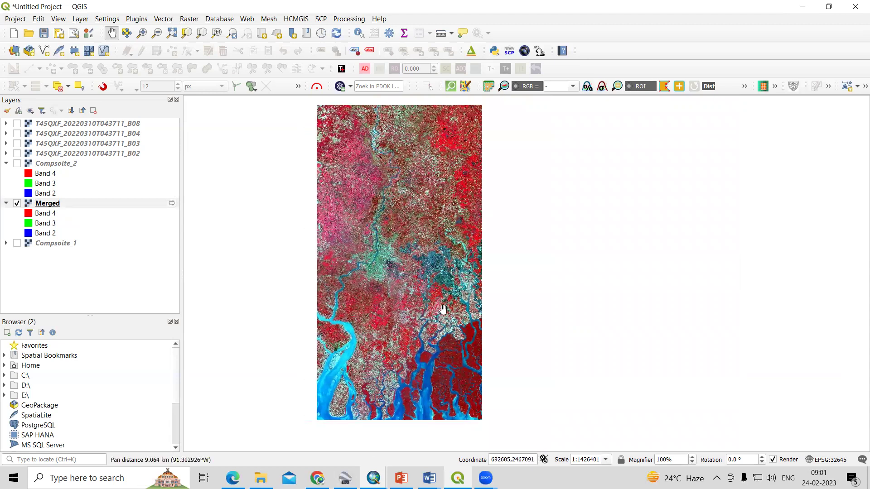